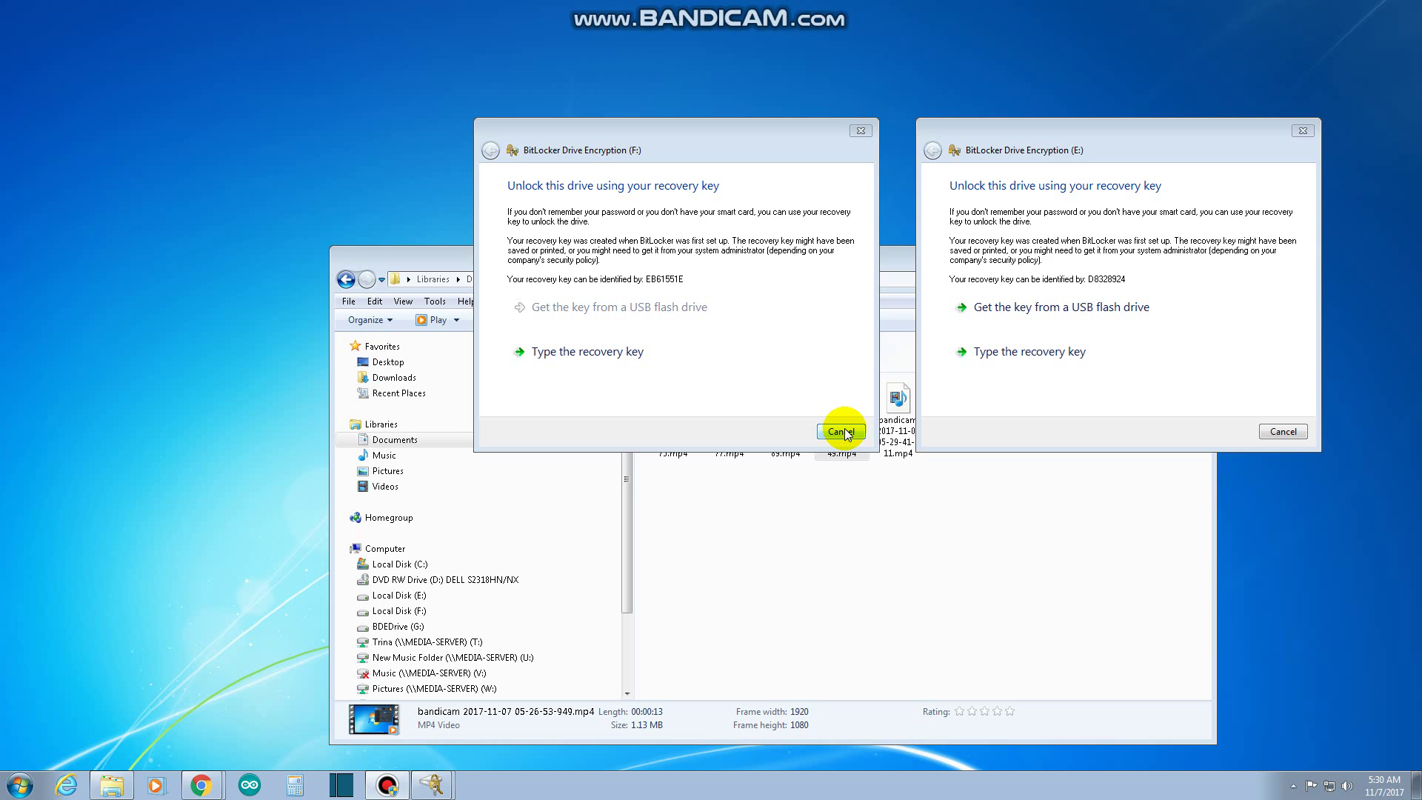
Cancel the BitLocker recovery-key unlock prompts for drives F: and E:, leaving both locked
click(841, 431)
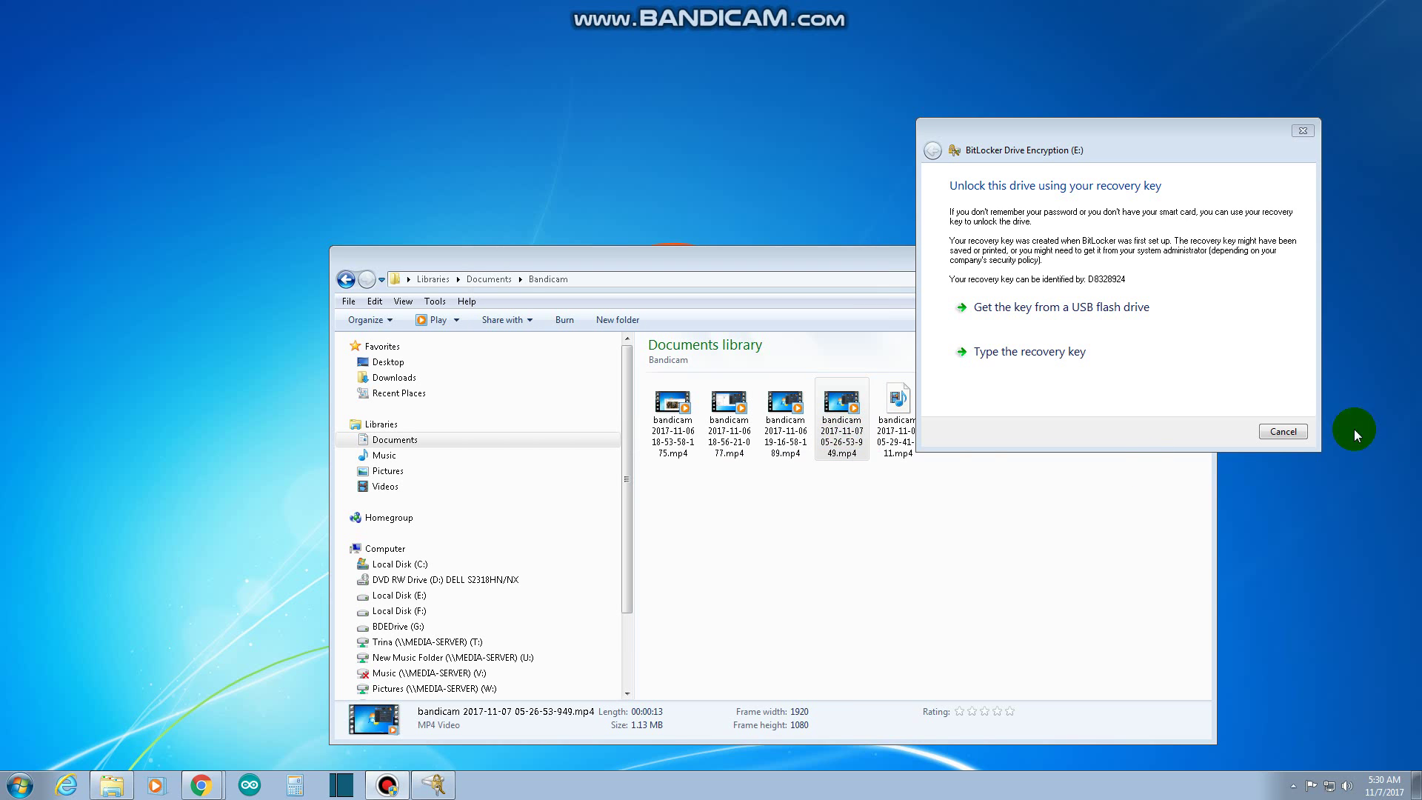
click(1283, 432)
Confirm in Explorer that drives E: and F: both give Access is denied, then launch Control Panel
click(1199, 258)
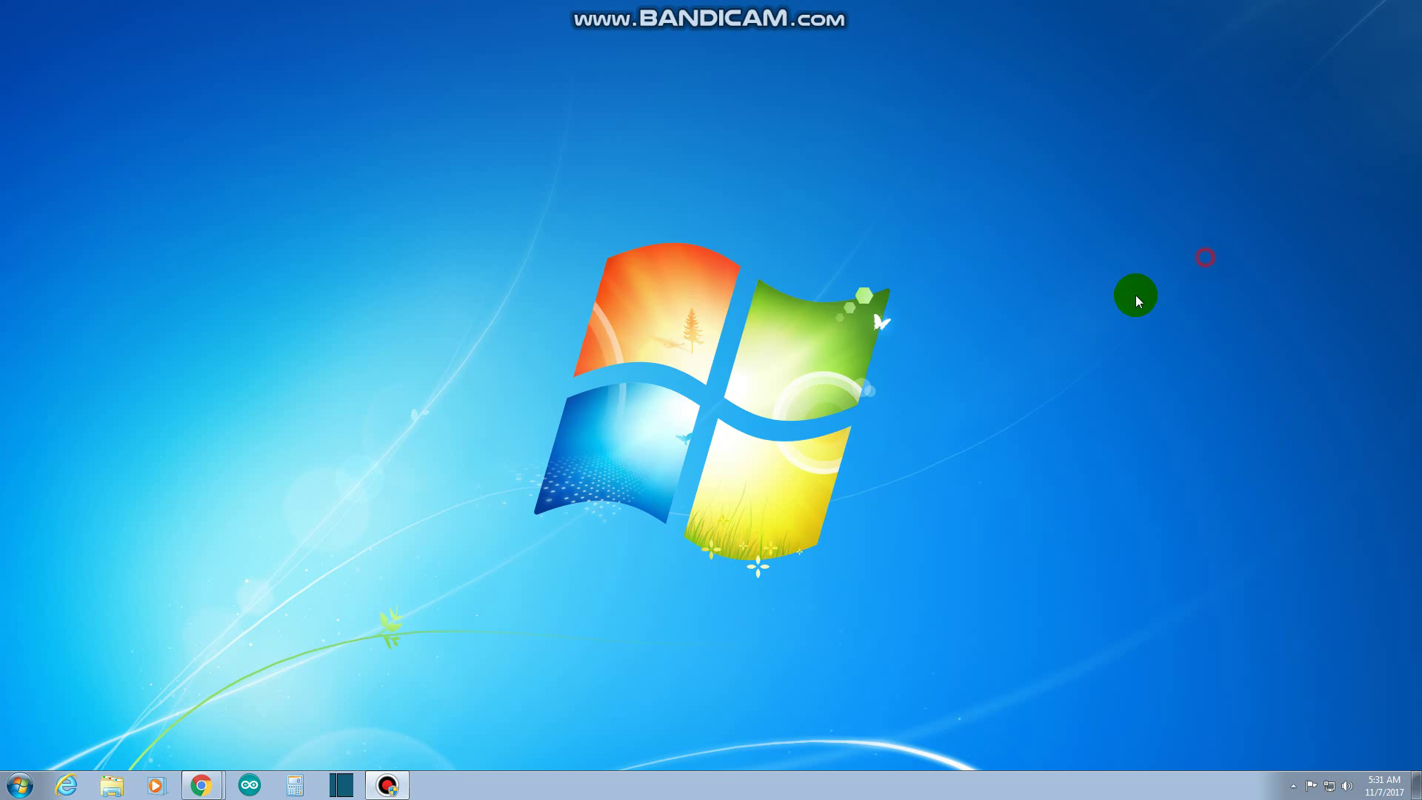
click(104, 783)
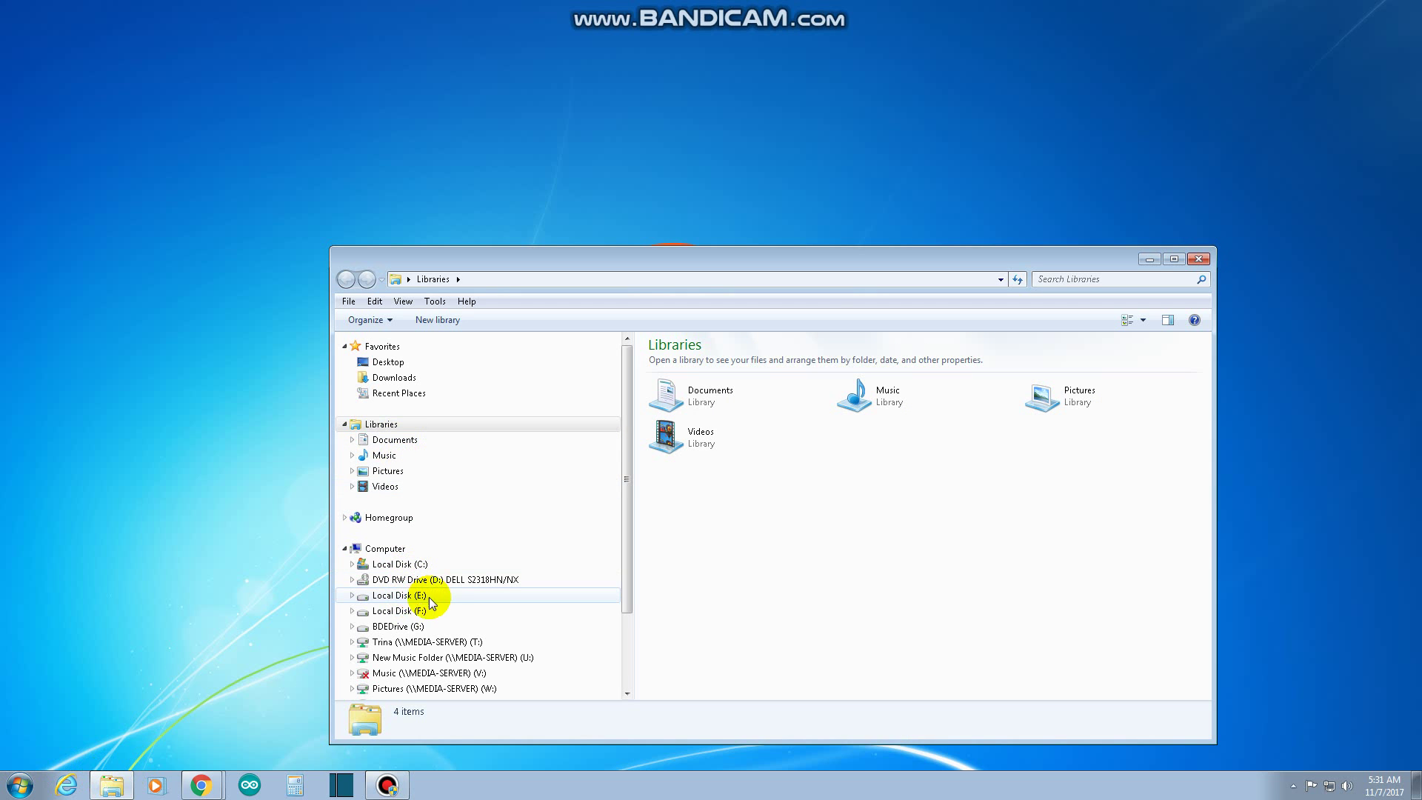
click(412, 597)
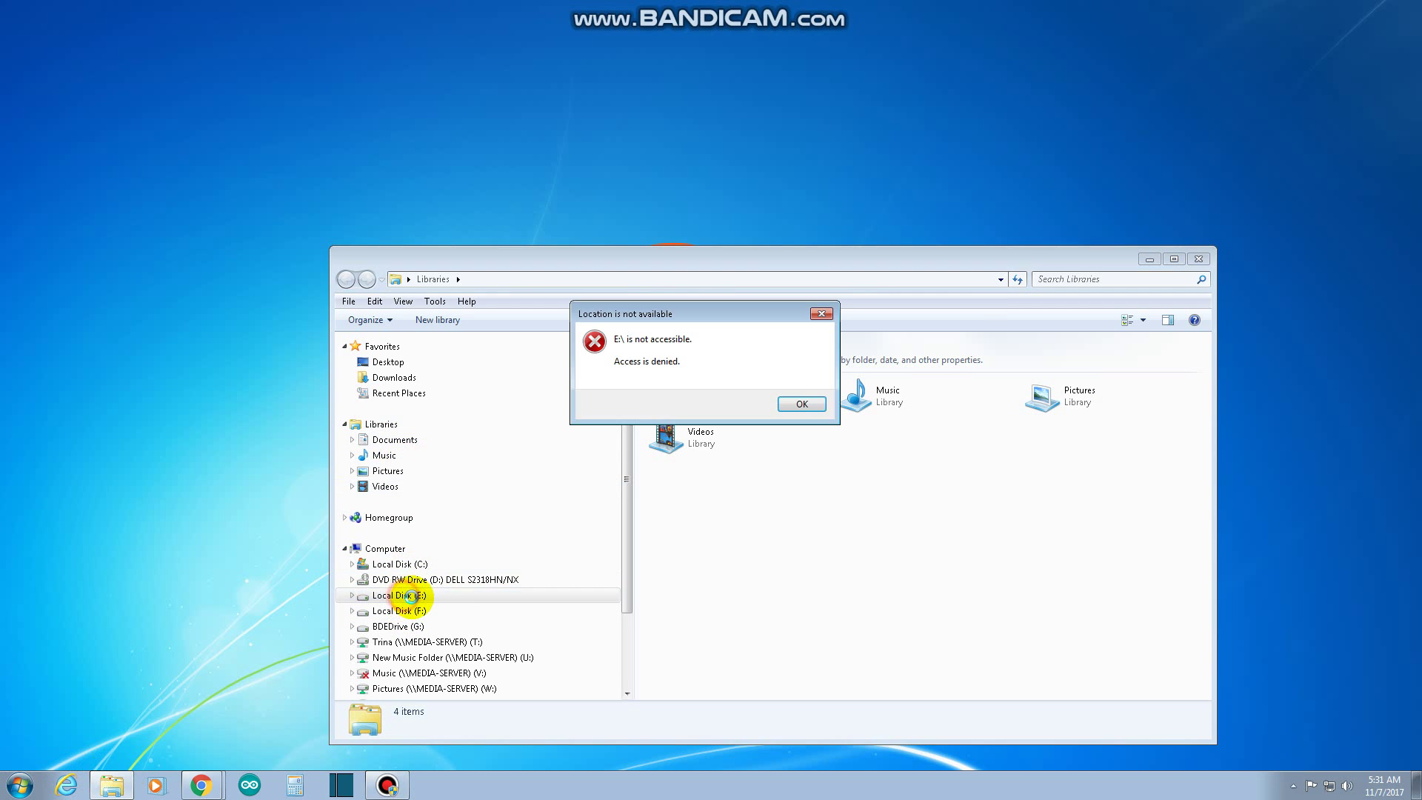
click(793, 400)
click(422, 611)
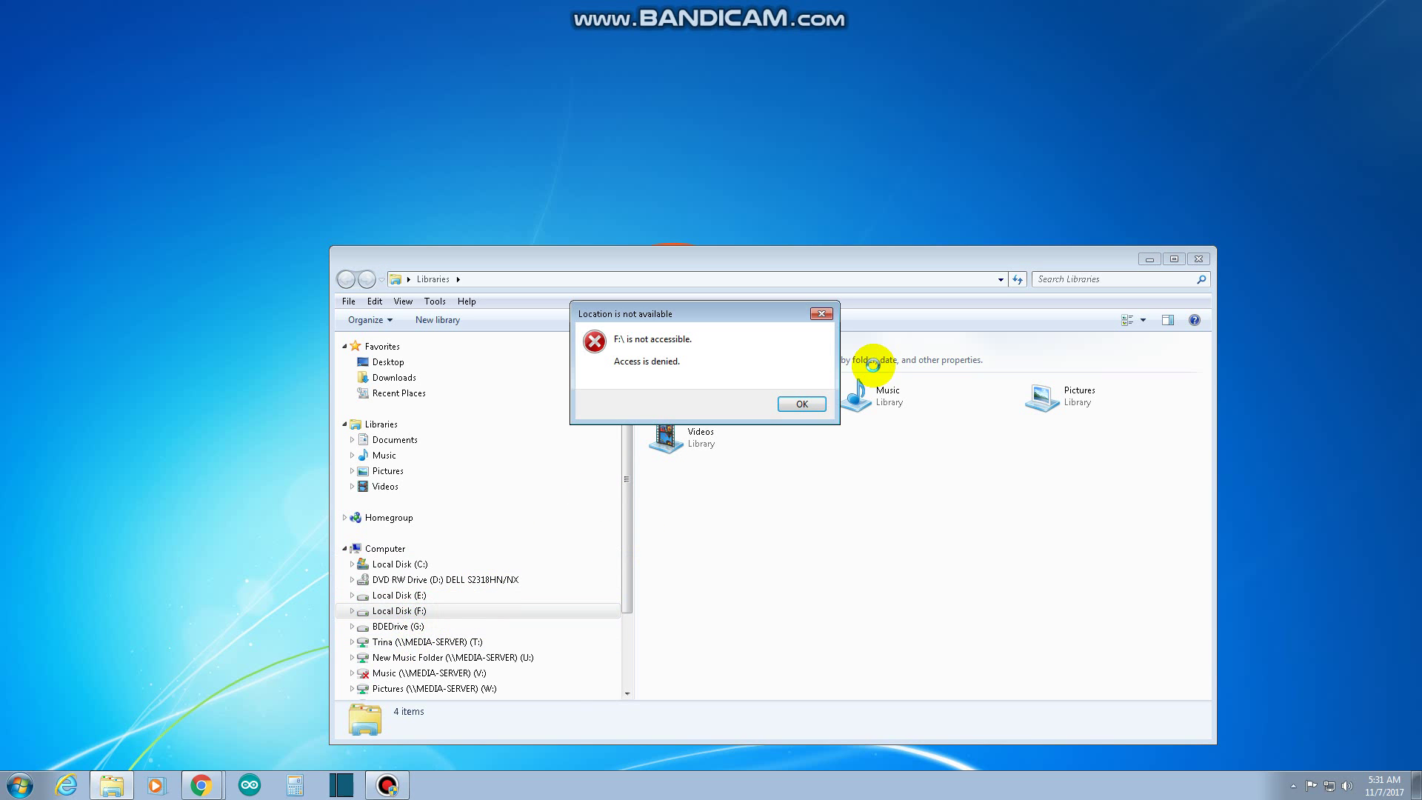
click(803, 403)
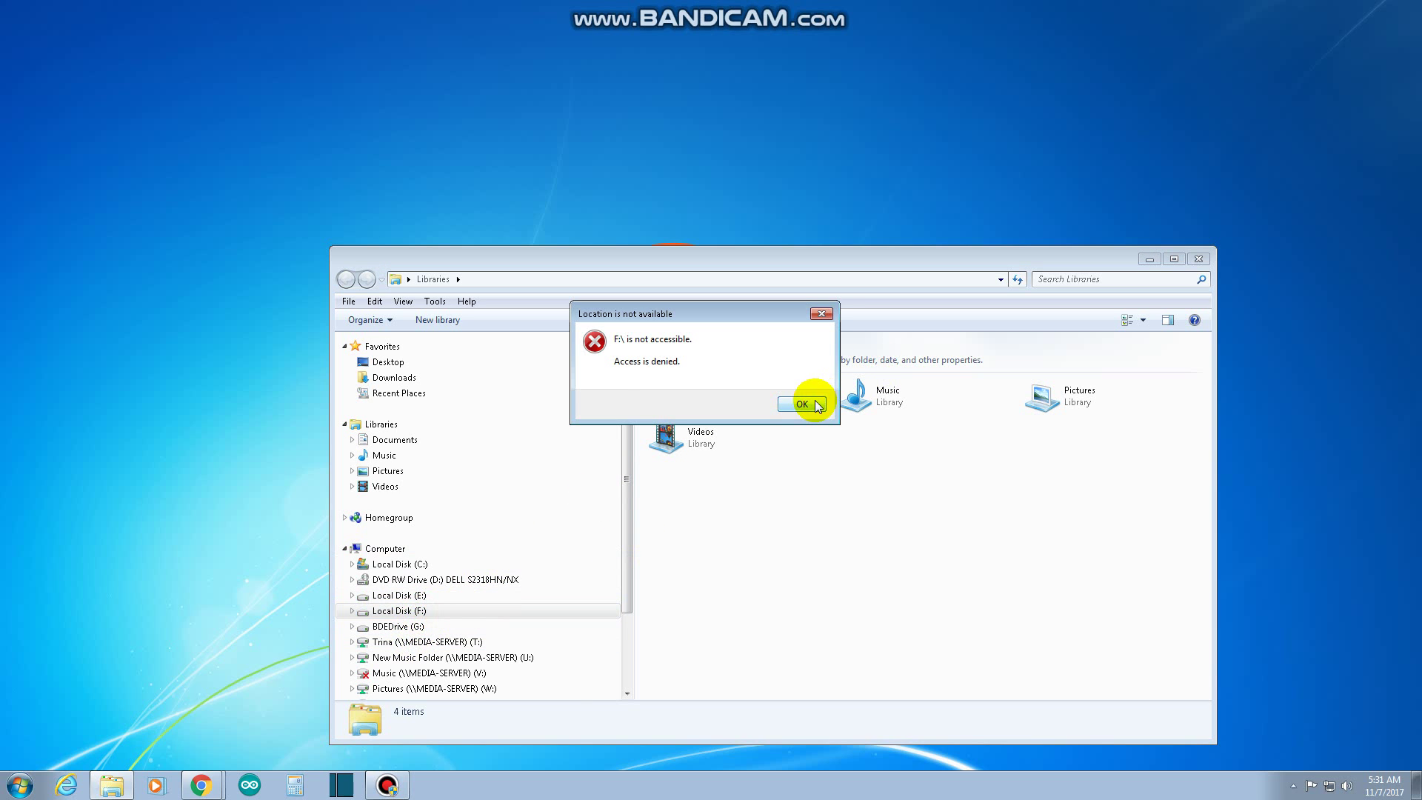
click(20, 785)
click(242, 587)
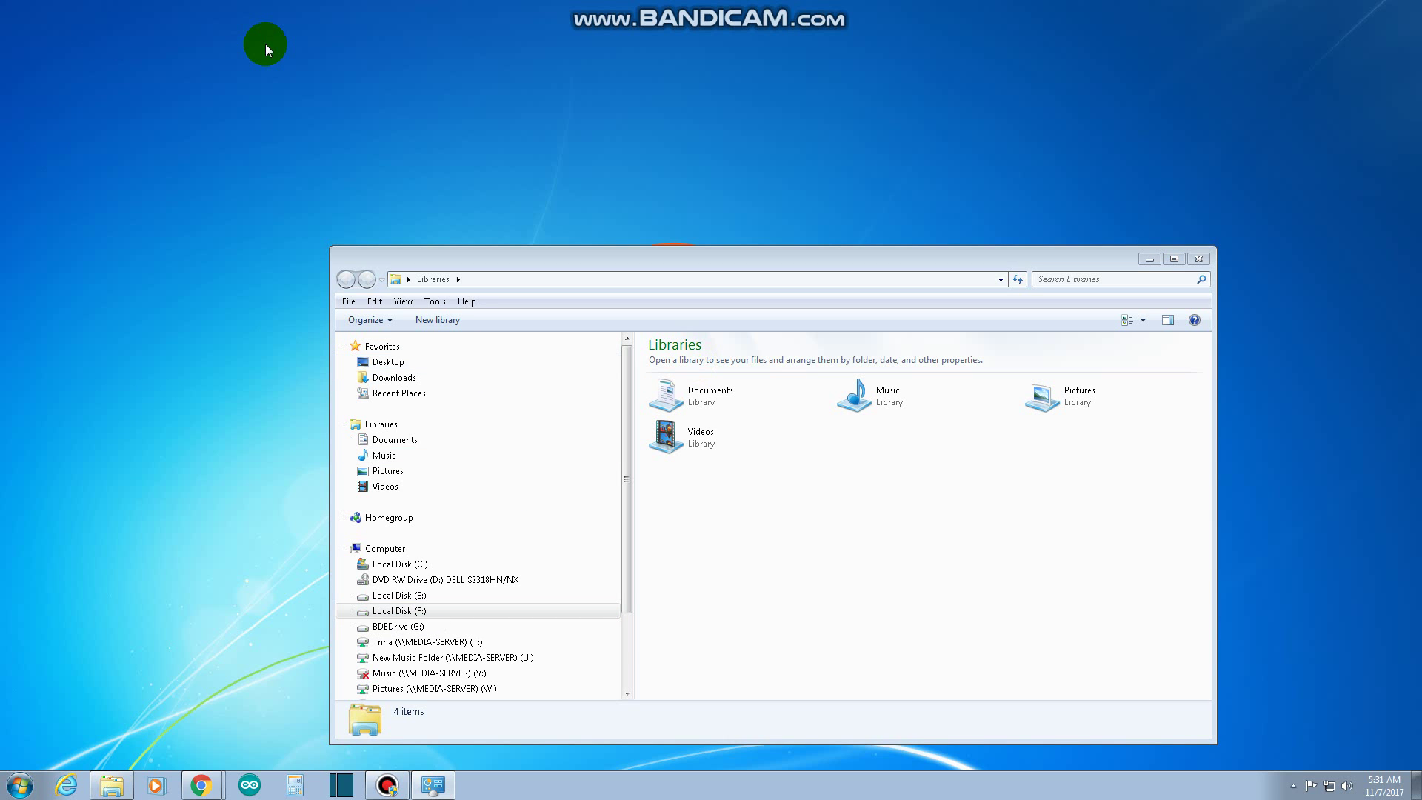
Maximize Control Panel and start Computer Management from Administrative Tools
drag(263, 42, 1296, 7)
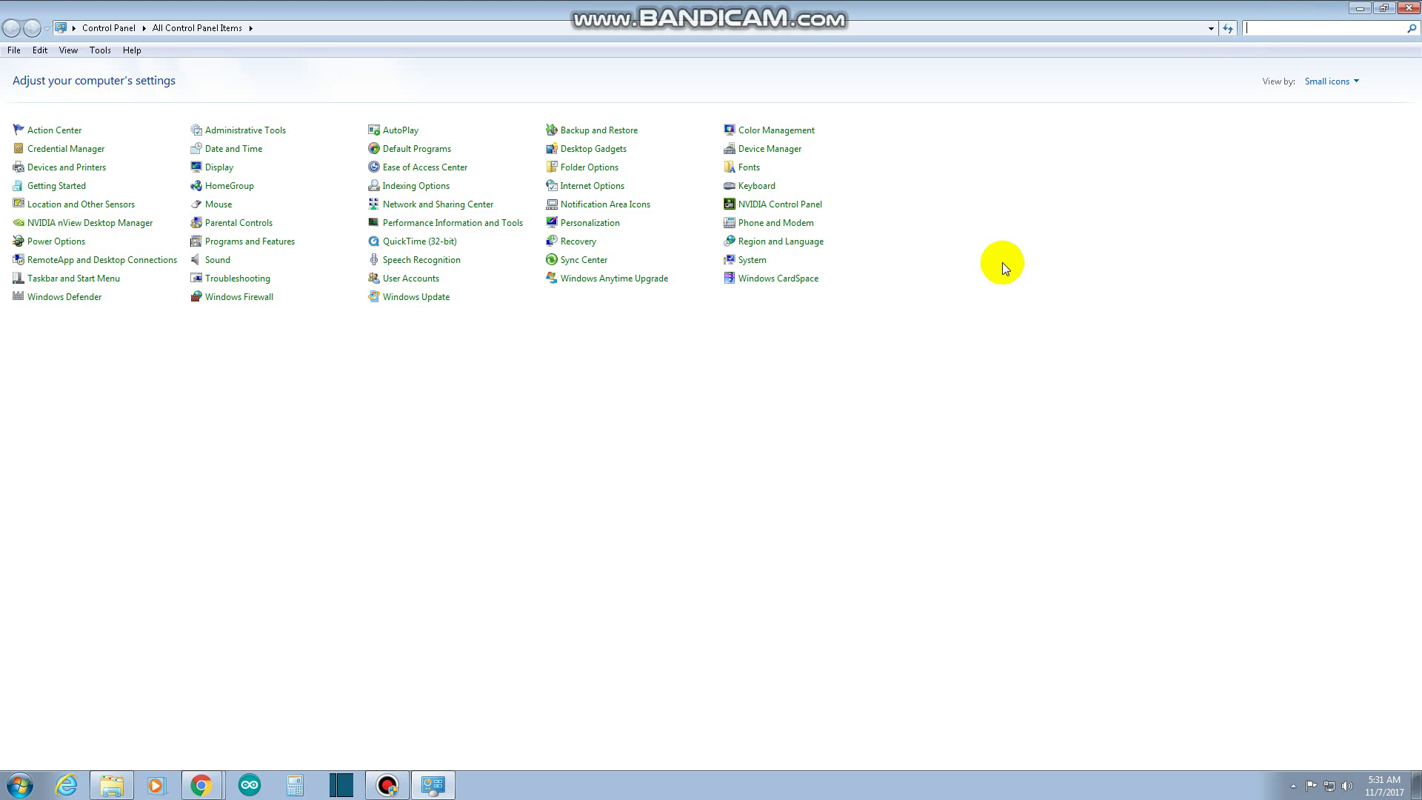
click(279, 132)
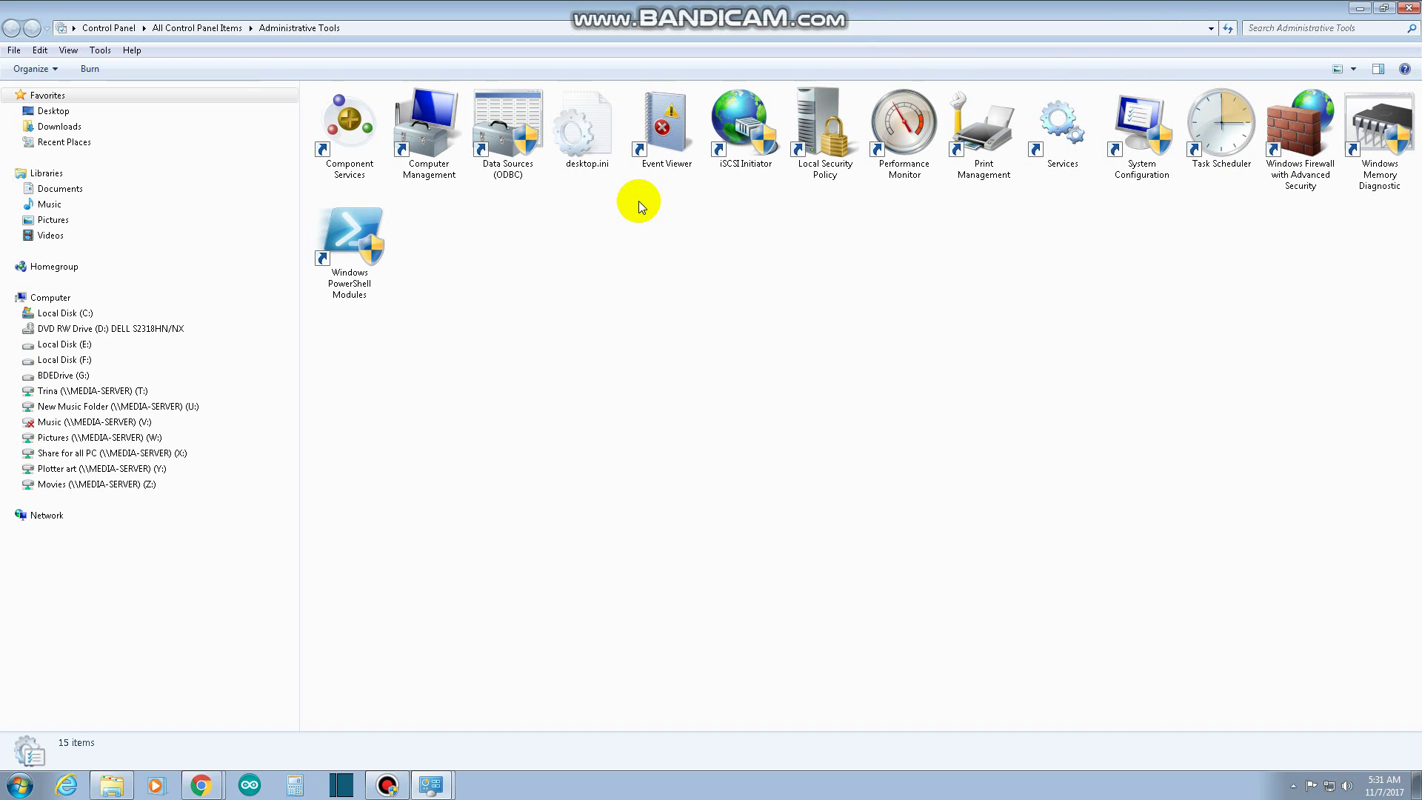
click(449, 138)
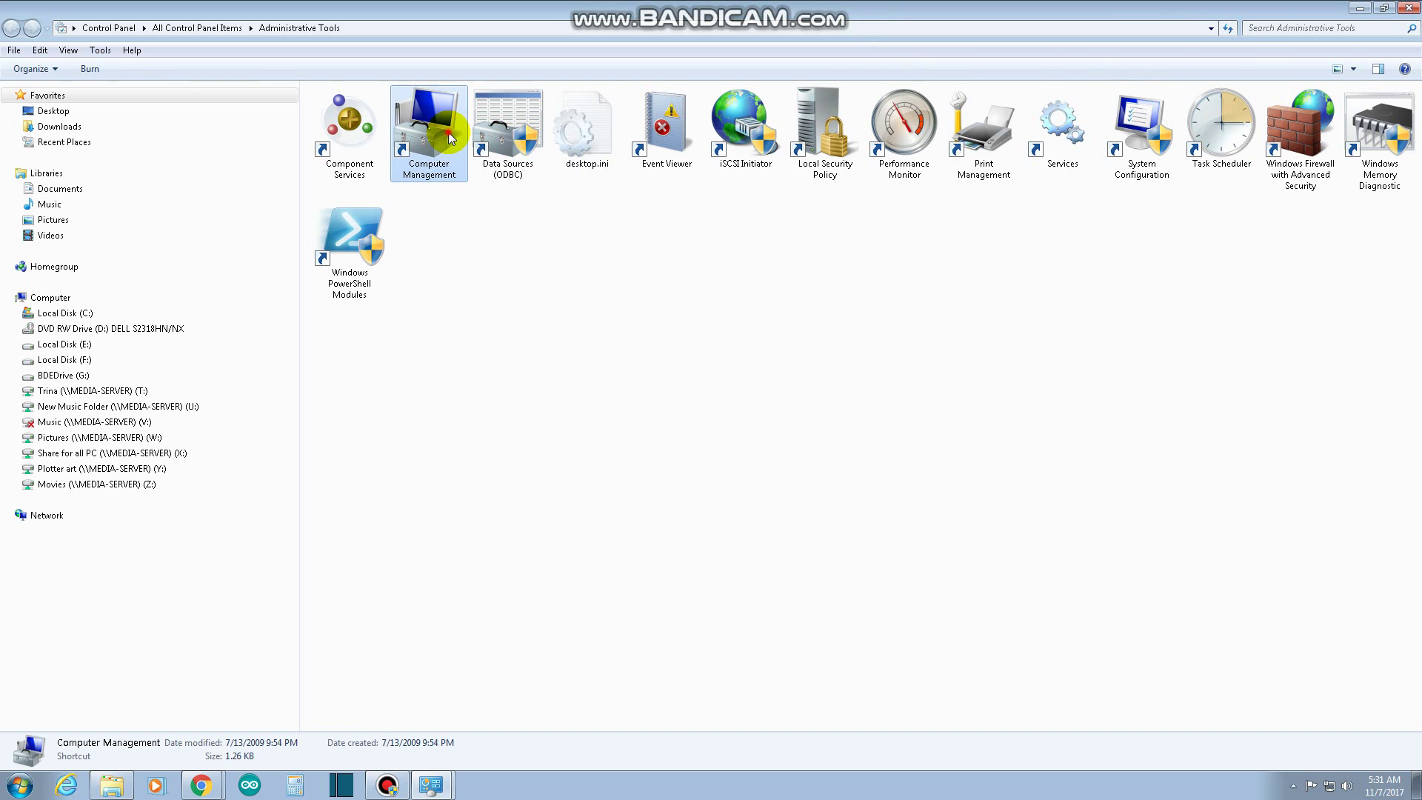
double_click(438, 163)
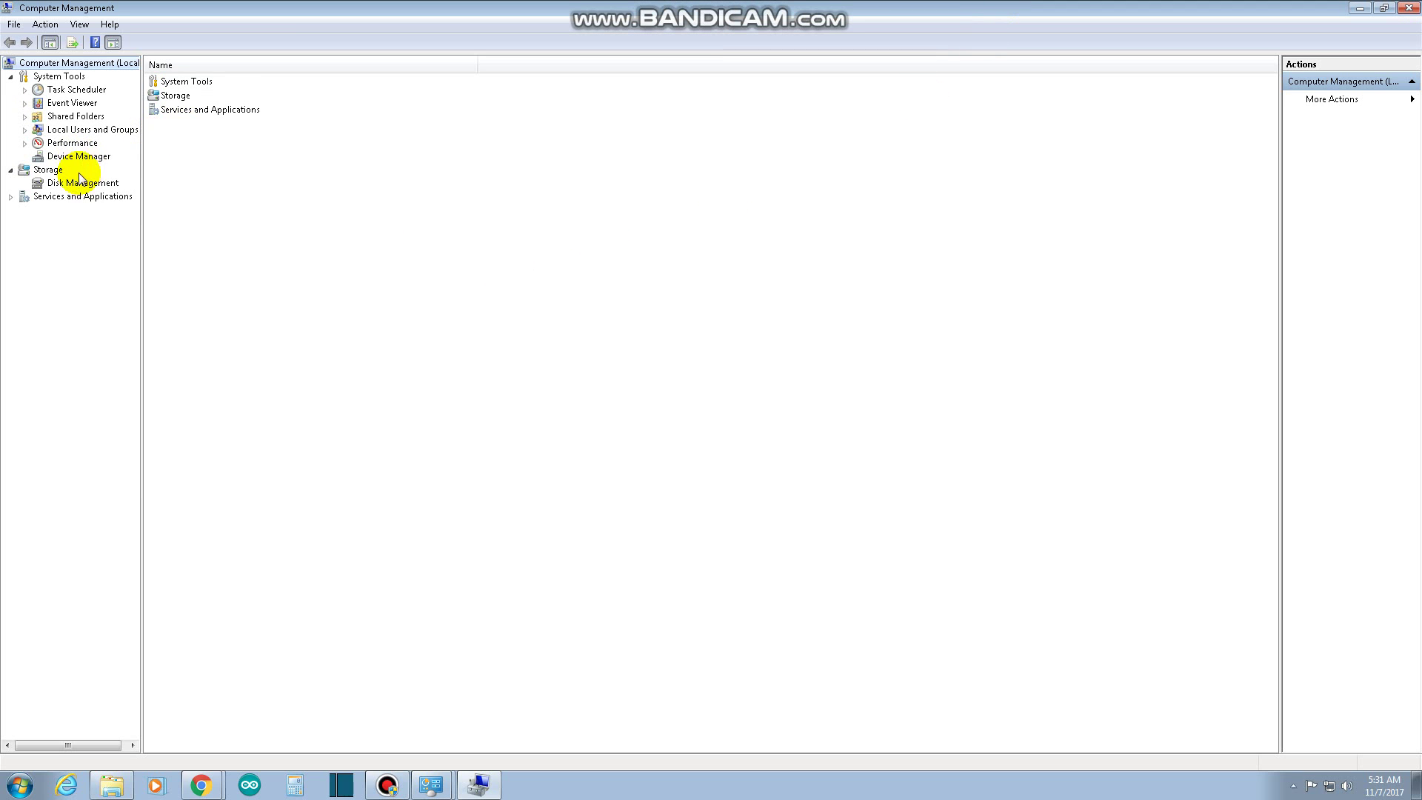
Show Disk Management under Storage to view Disk 1's BDEDrive (G:), F: and E: partitions
click(74, 182)
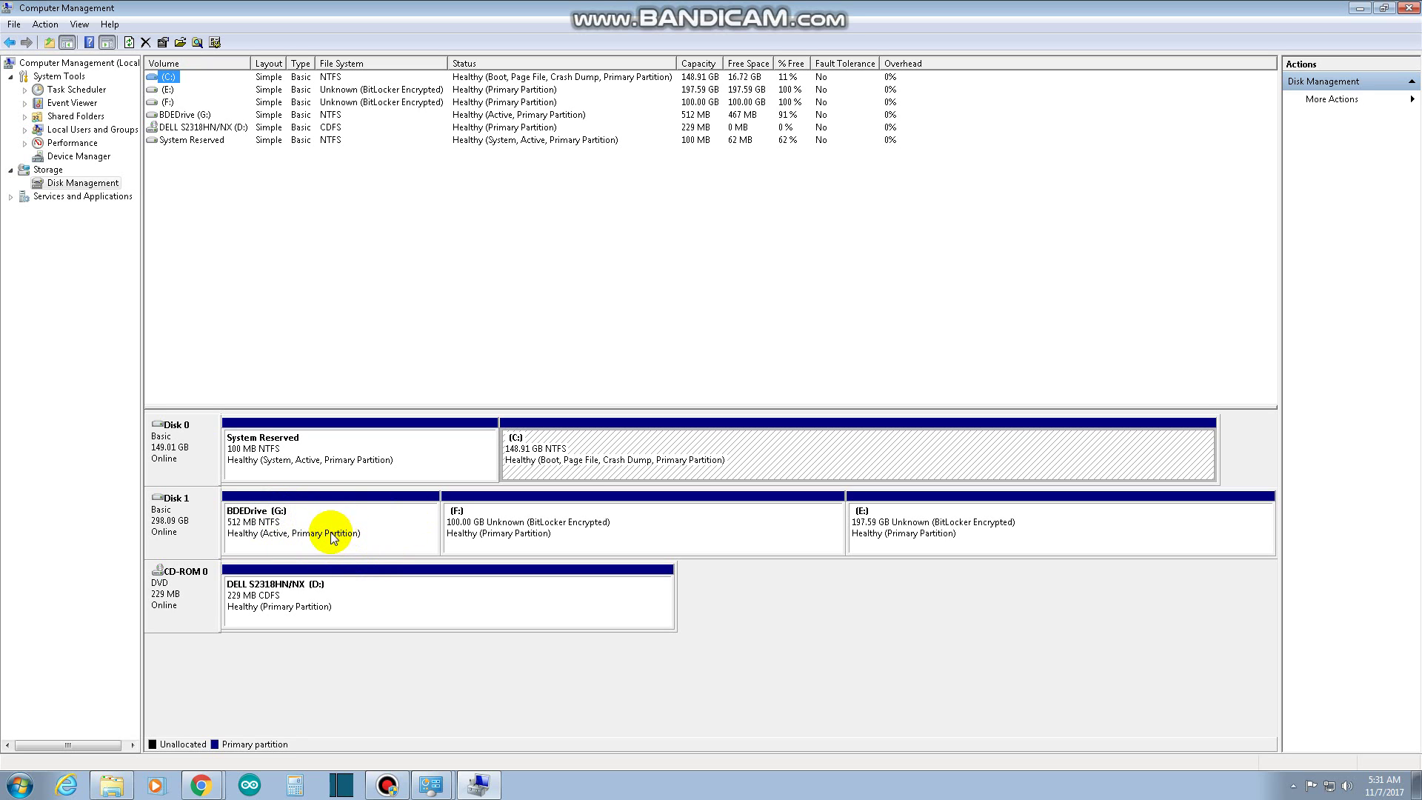
Delete the BDEDrive (G:), encrypted F: and encrypted E: volumes on Disk 1, confirming every warning
right_click(292, 526)
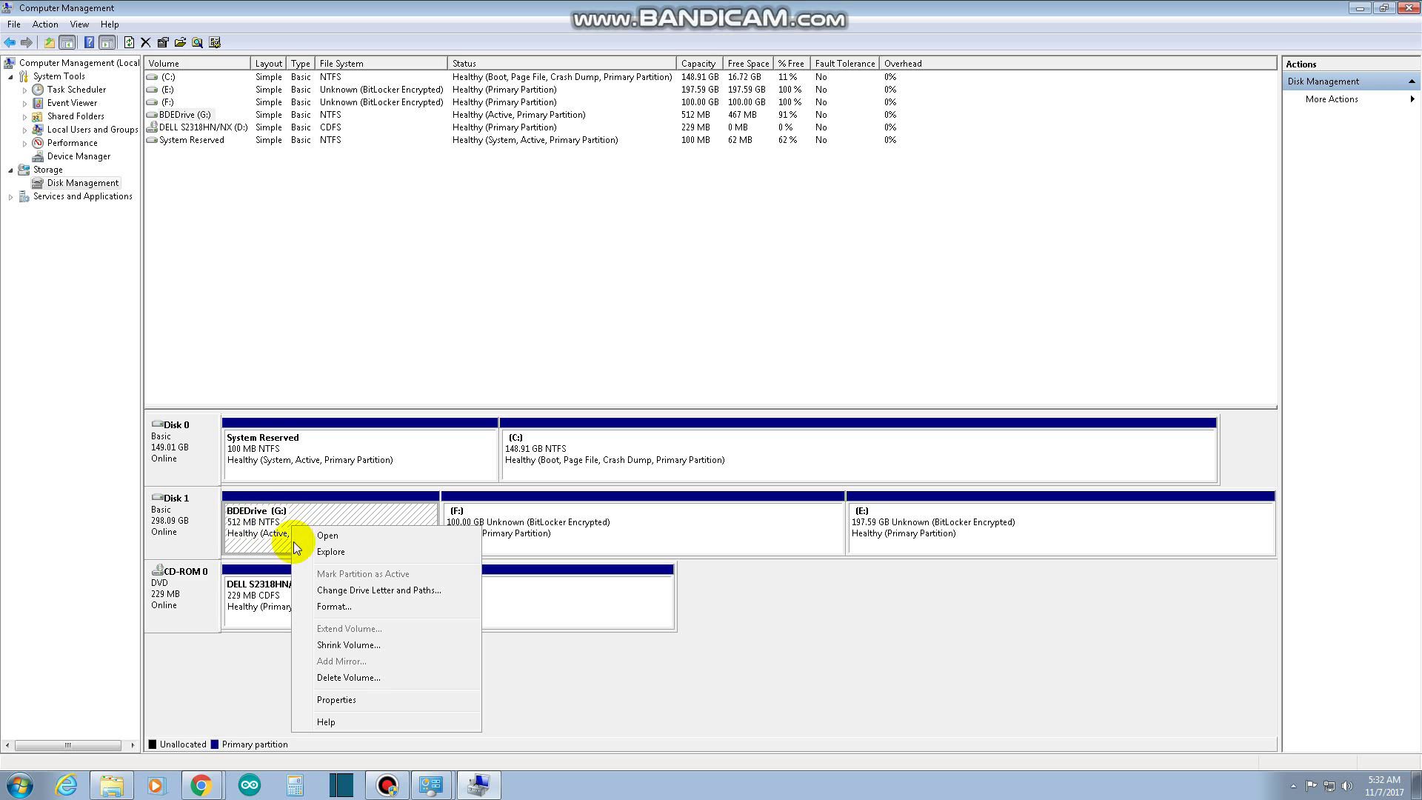
click(348, 677)
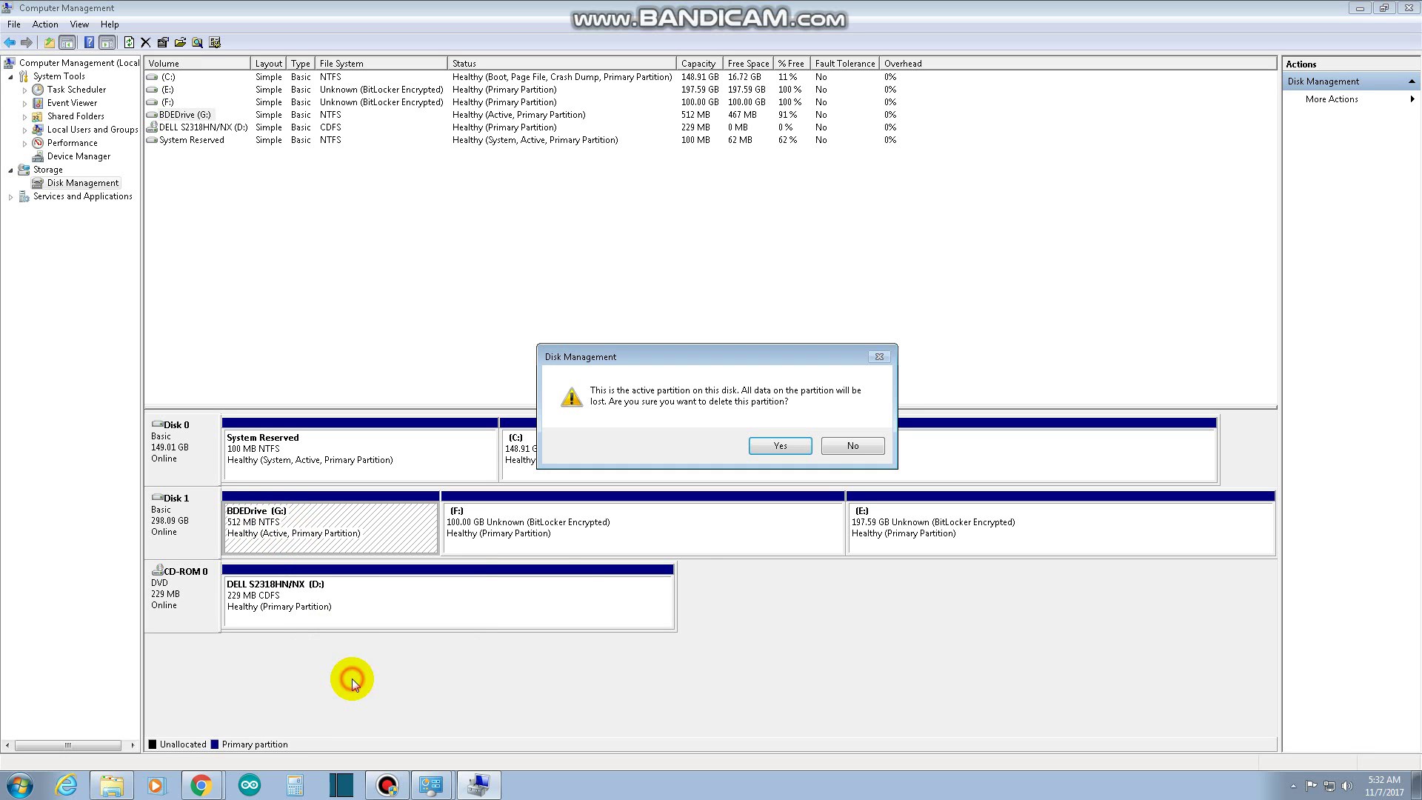
click(781, 445)
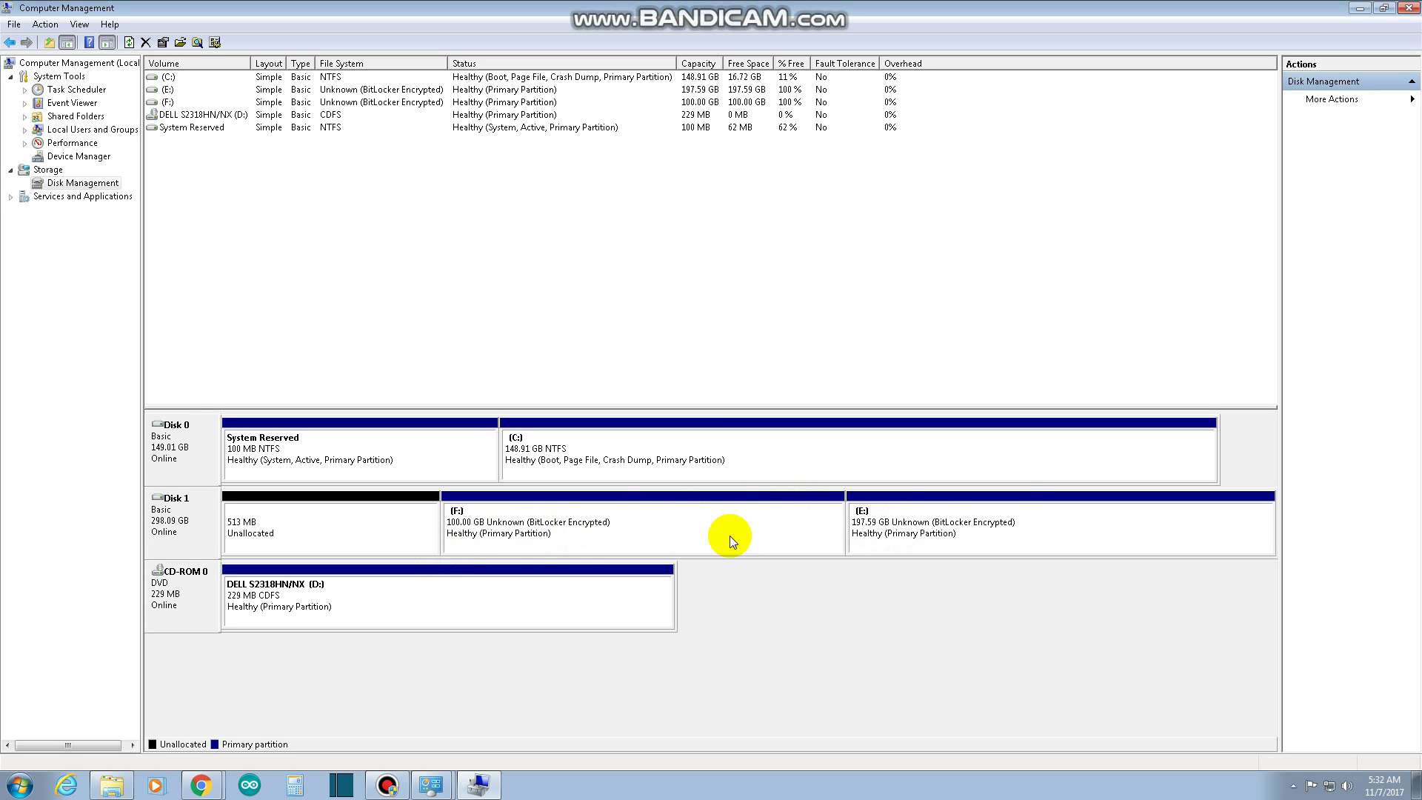
right_click(564, 529)
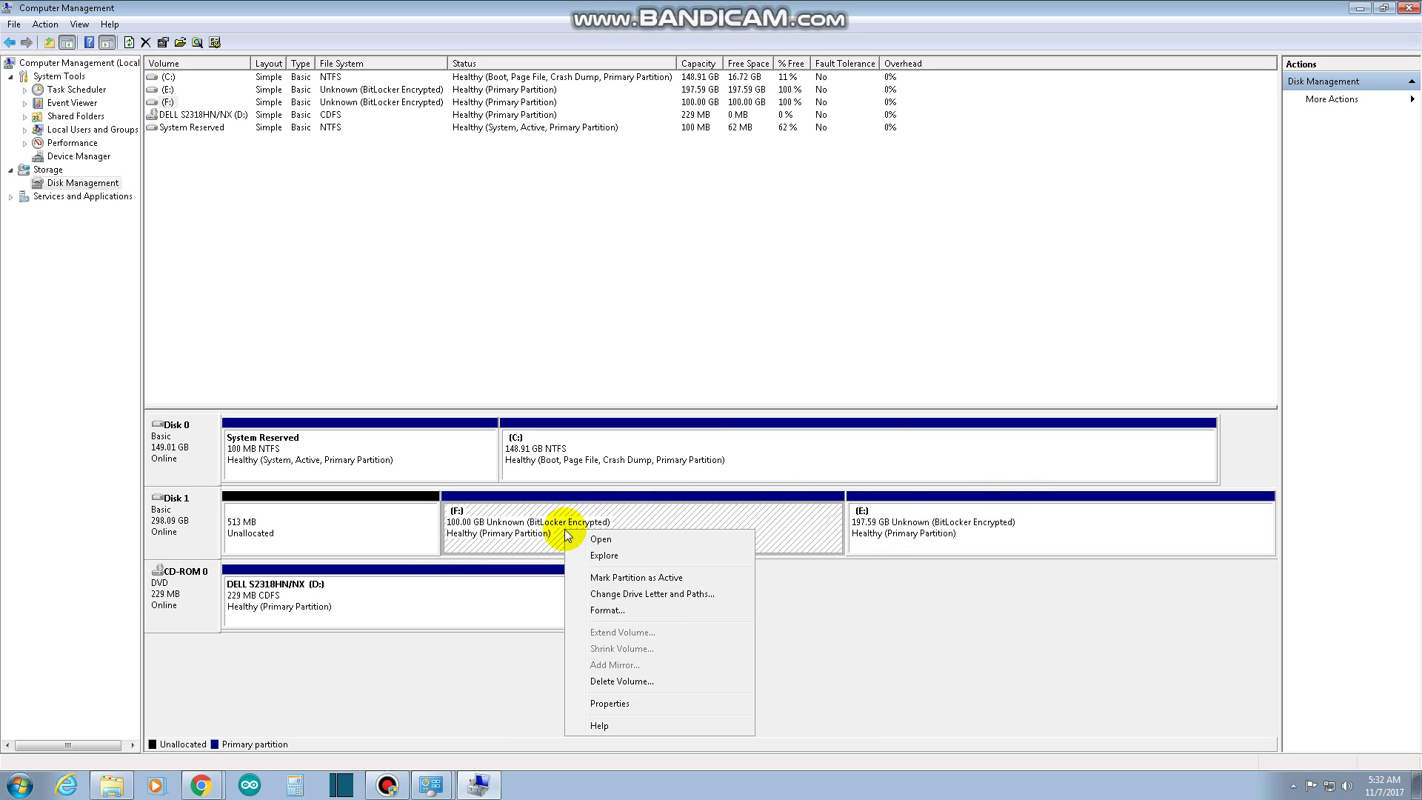
click(607, 681)
click(788, 445)
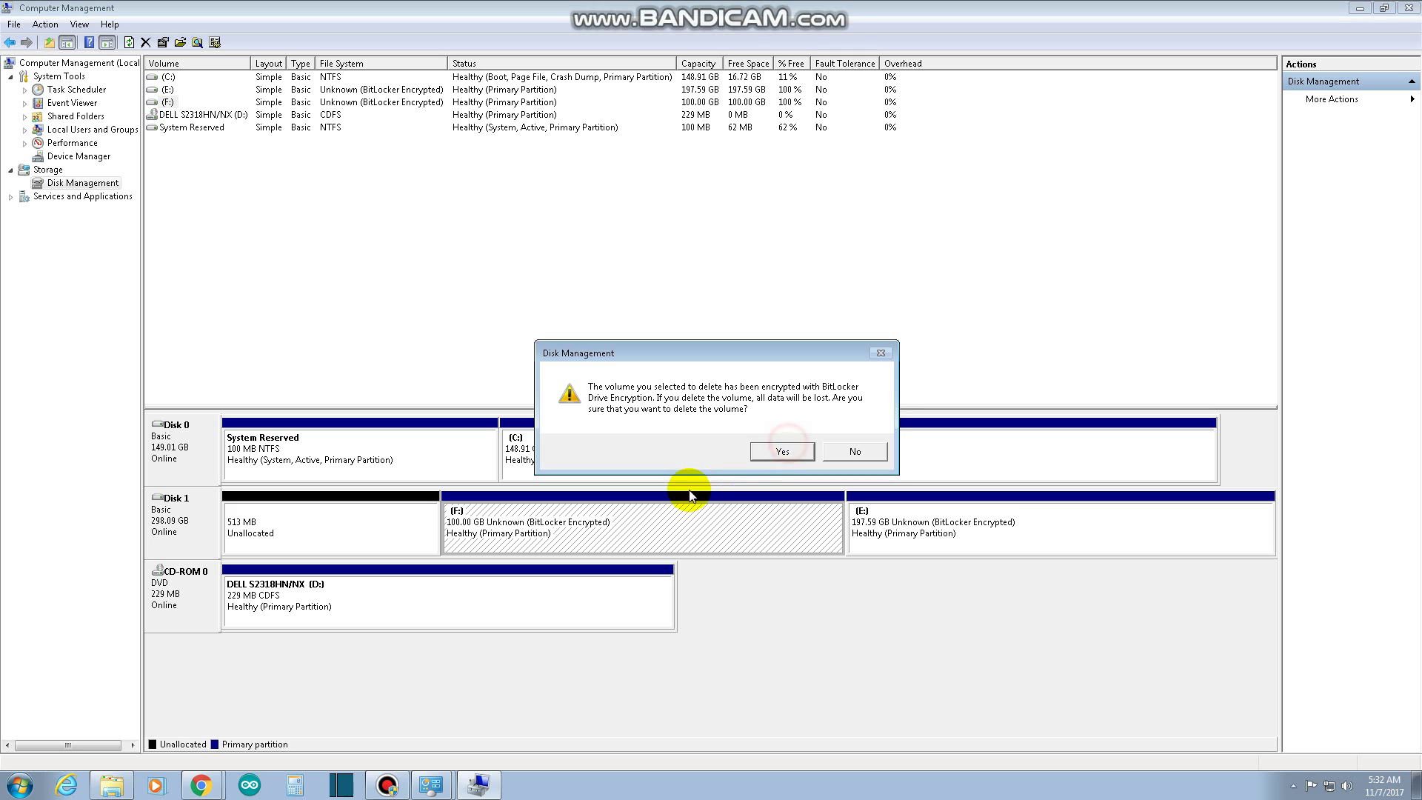
click(784, 450)
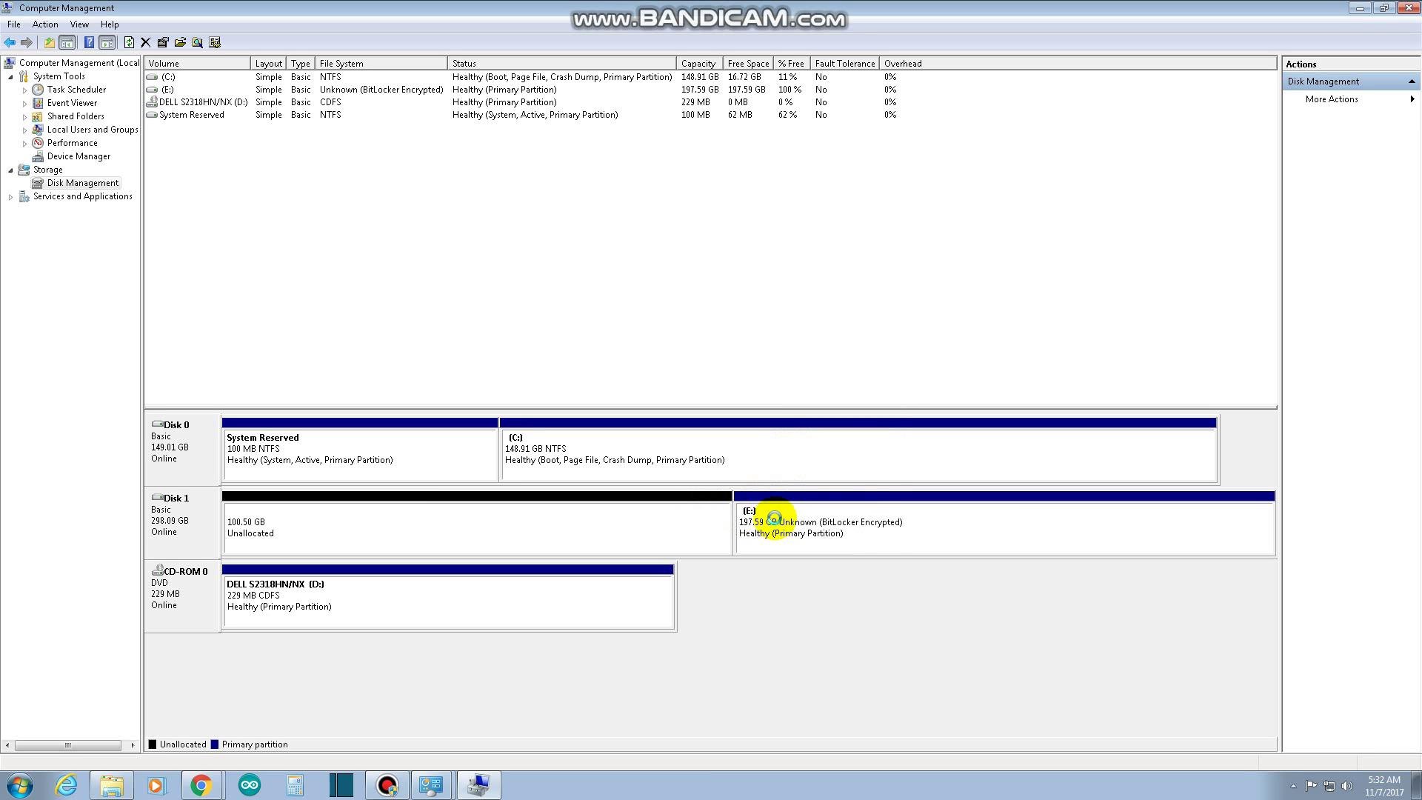
right_click(776, 524)
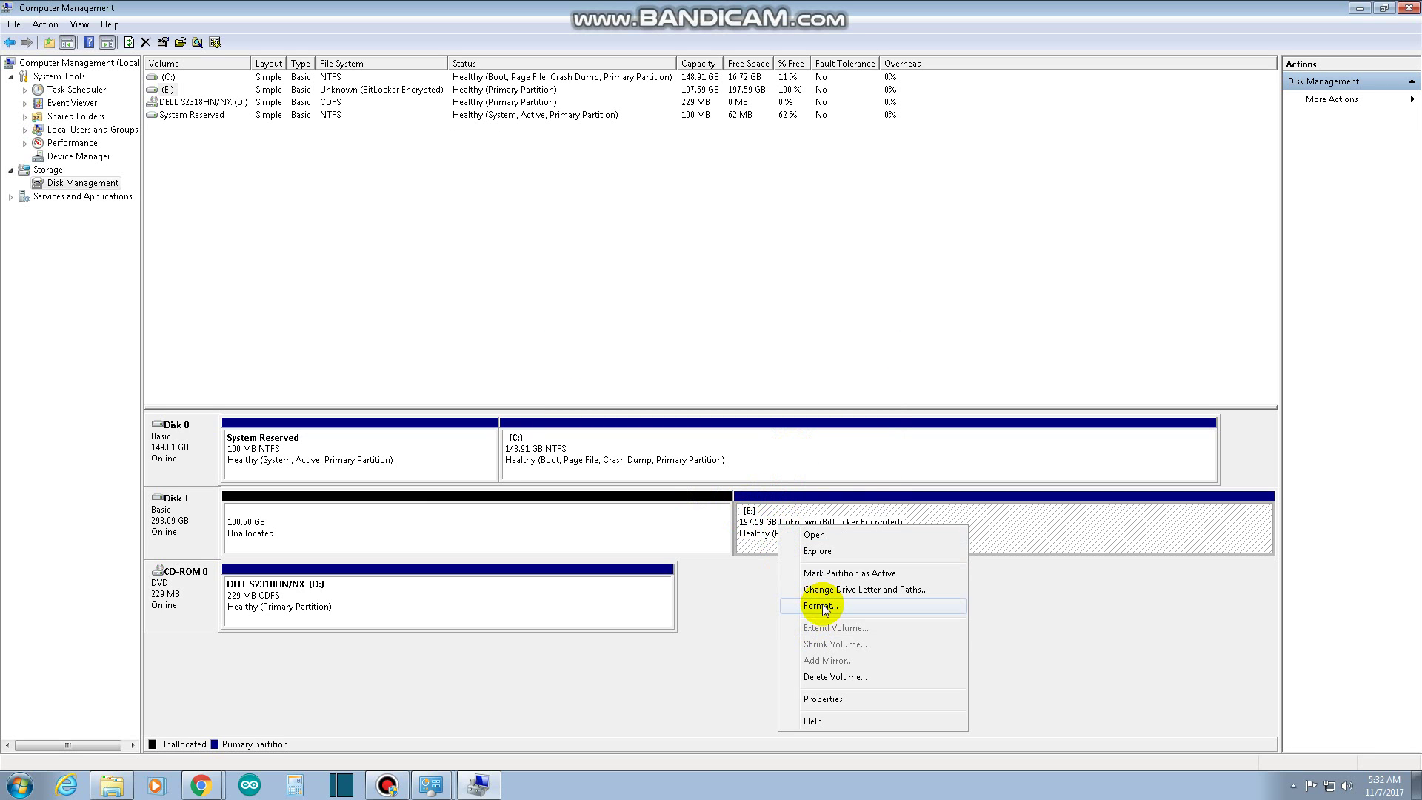
click(837, 677)
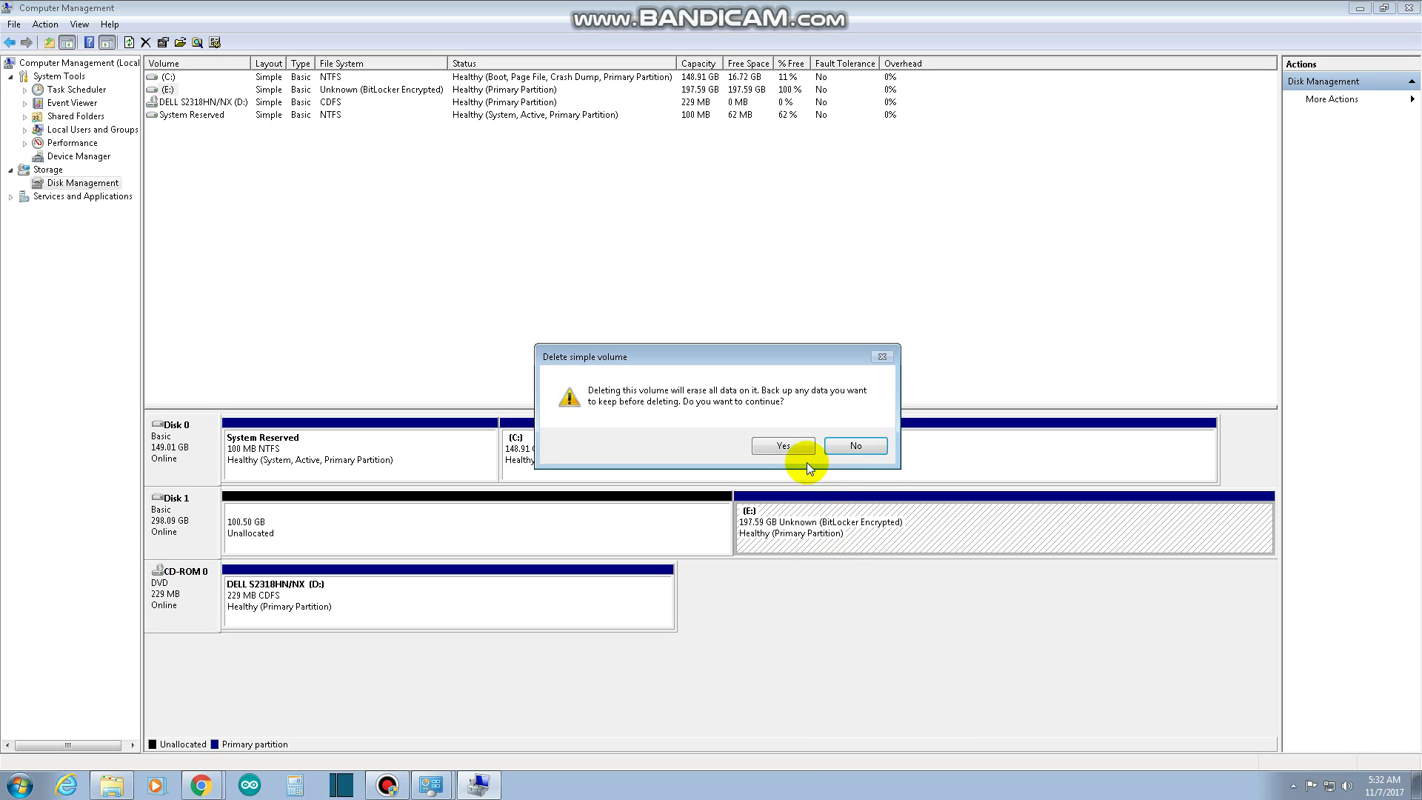
click(785, 446)
click(787, 451)
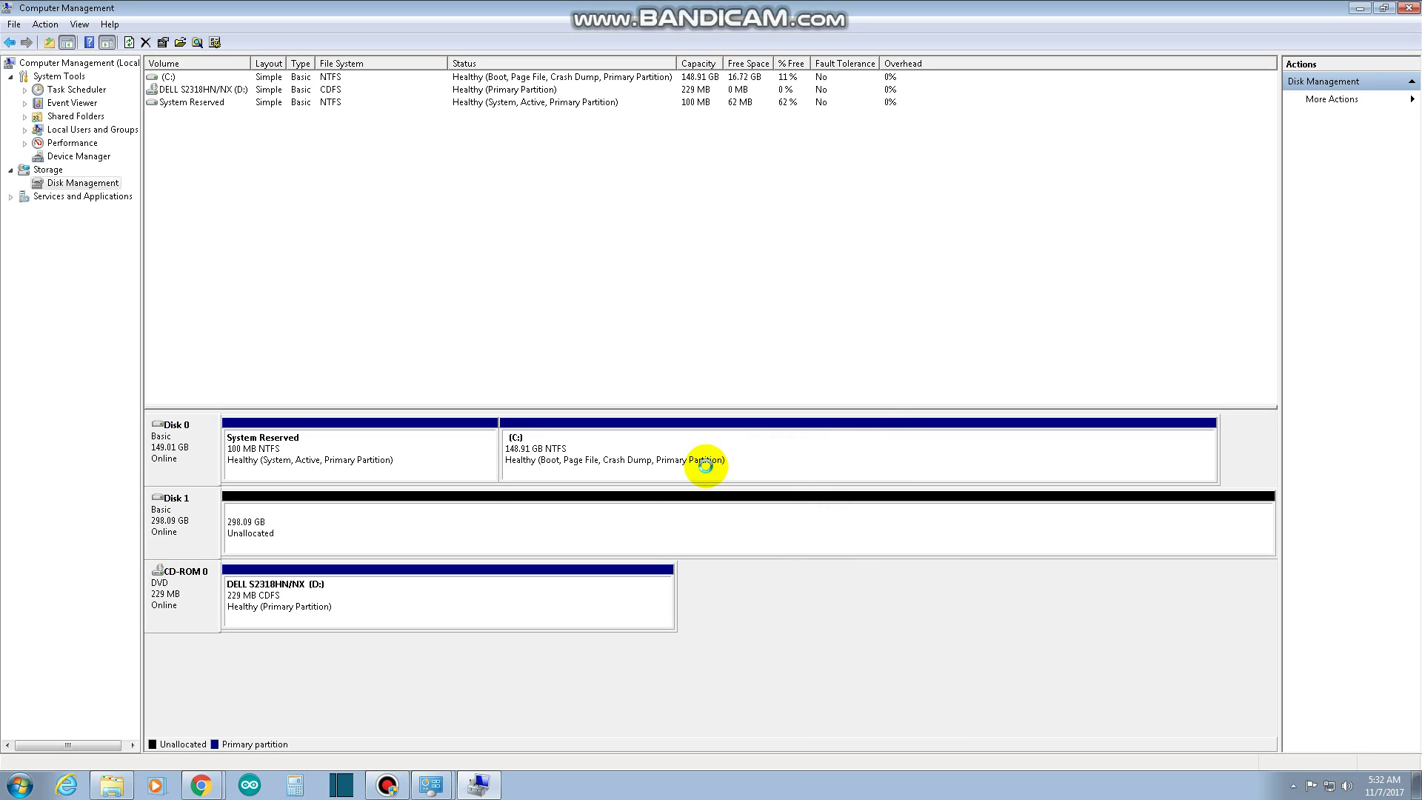
Start a new simple volume on Disk 1's unallocated space, keeping the full 305243 MB size
right_click(405, 529)
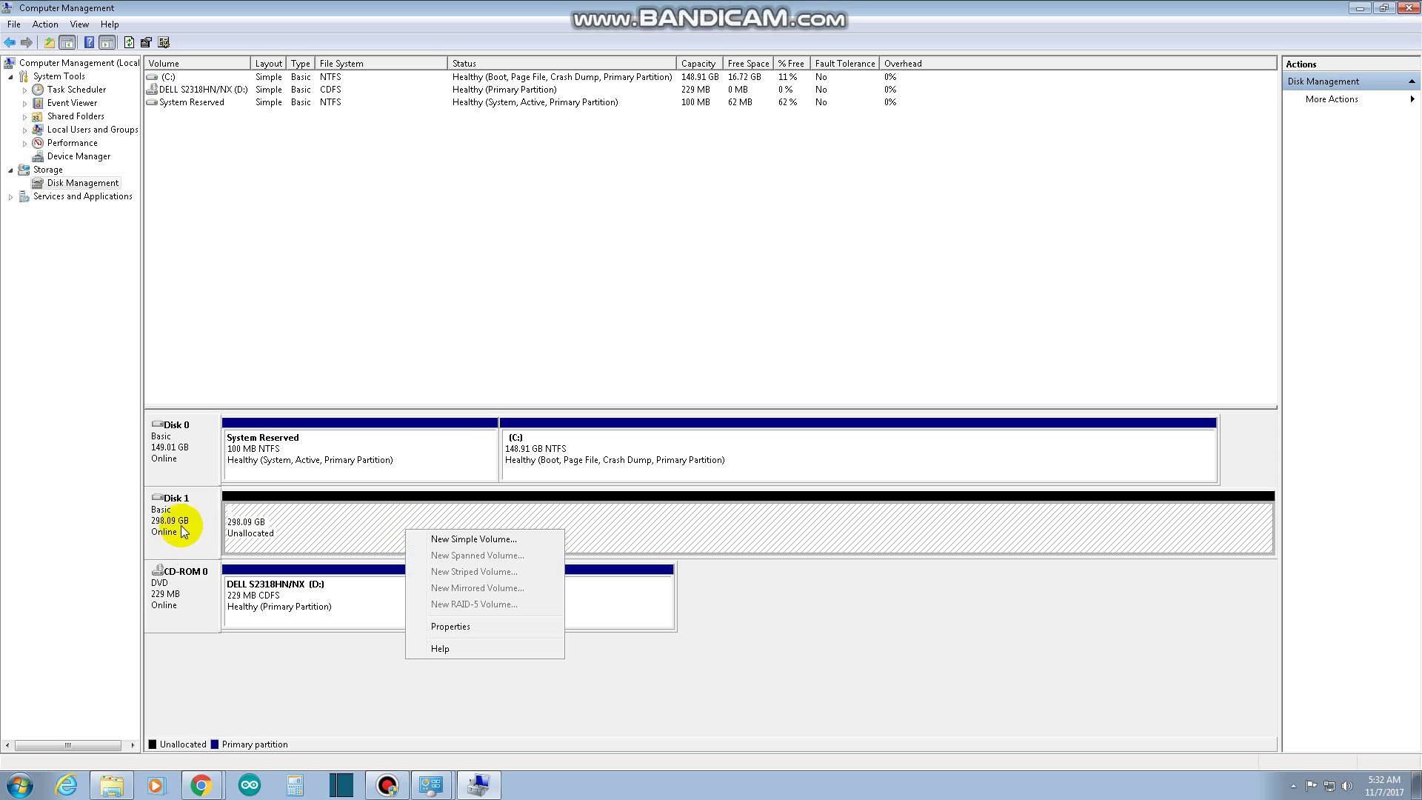
click(472, 541)
click(443, 344)
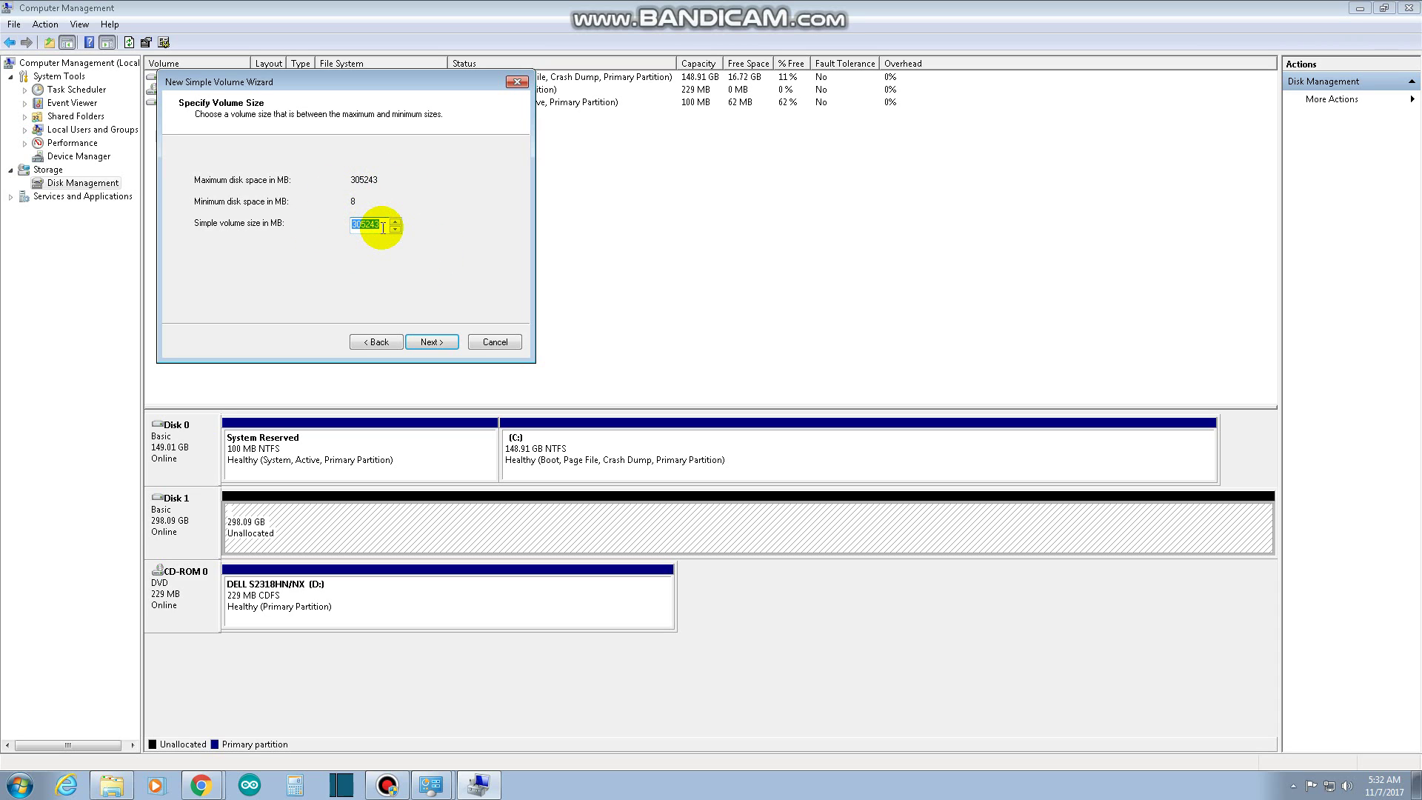
click(433, 342)
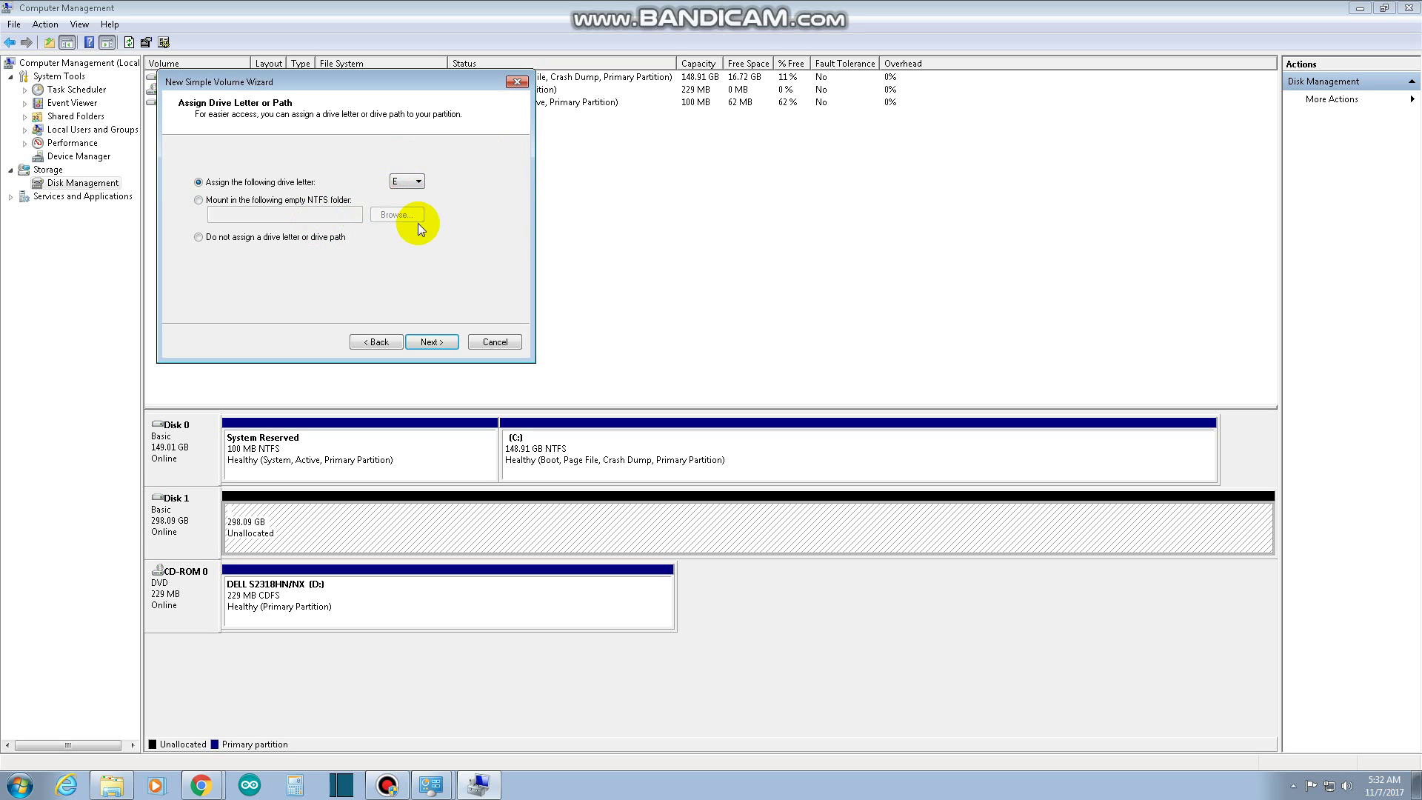
Briefly bring up a Libraries Explorer window, reposition it, and close it again
click(122, 791)
drag(548, 261, 545, 185)
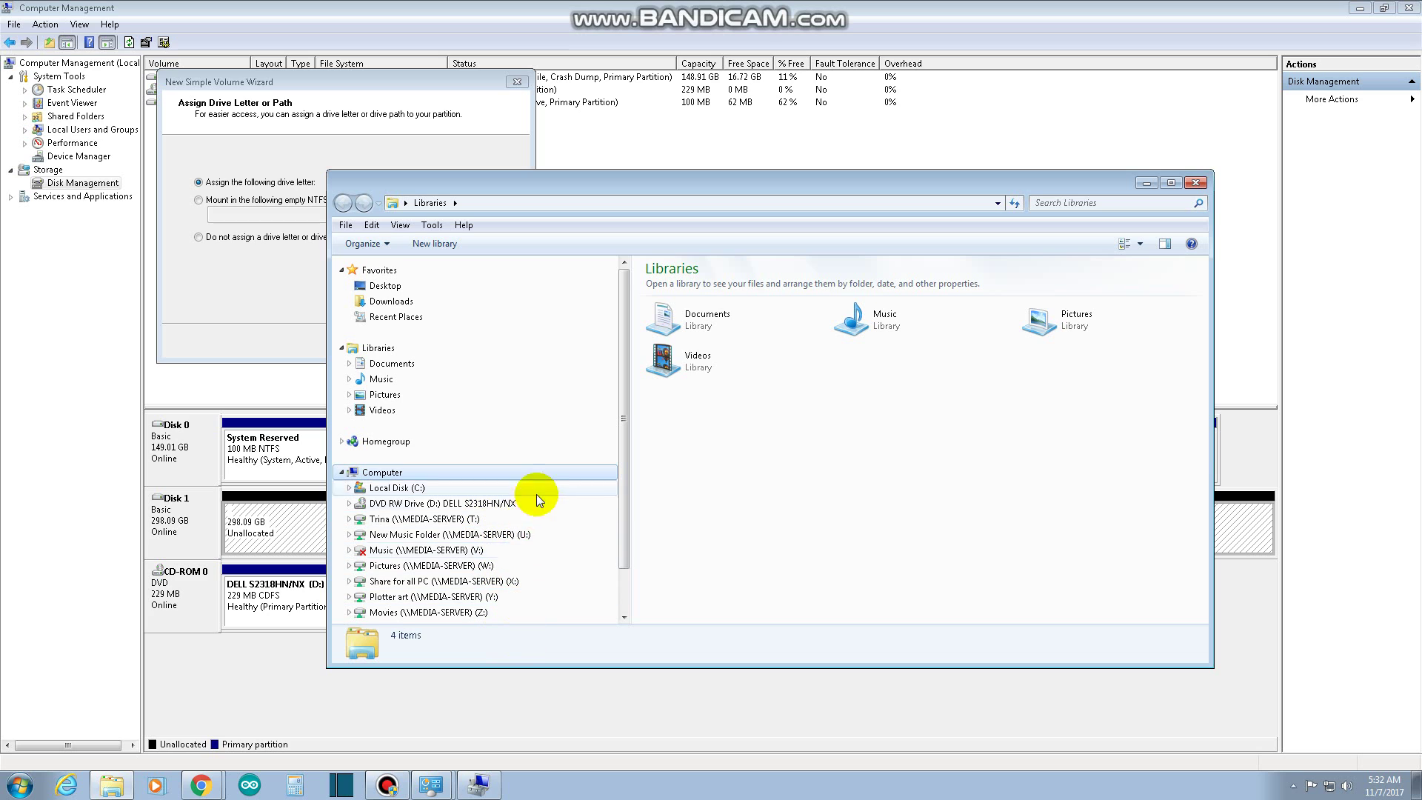
click(1195, 182)
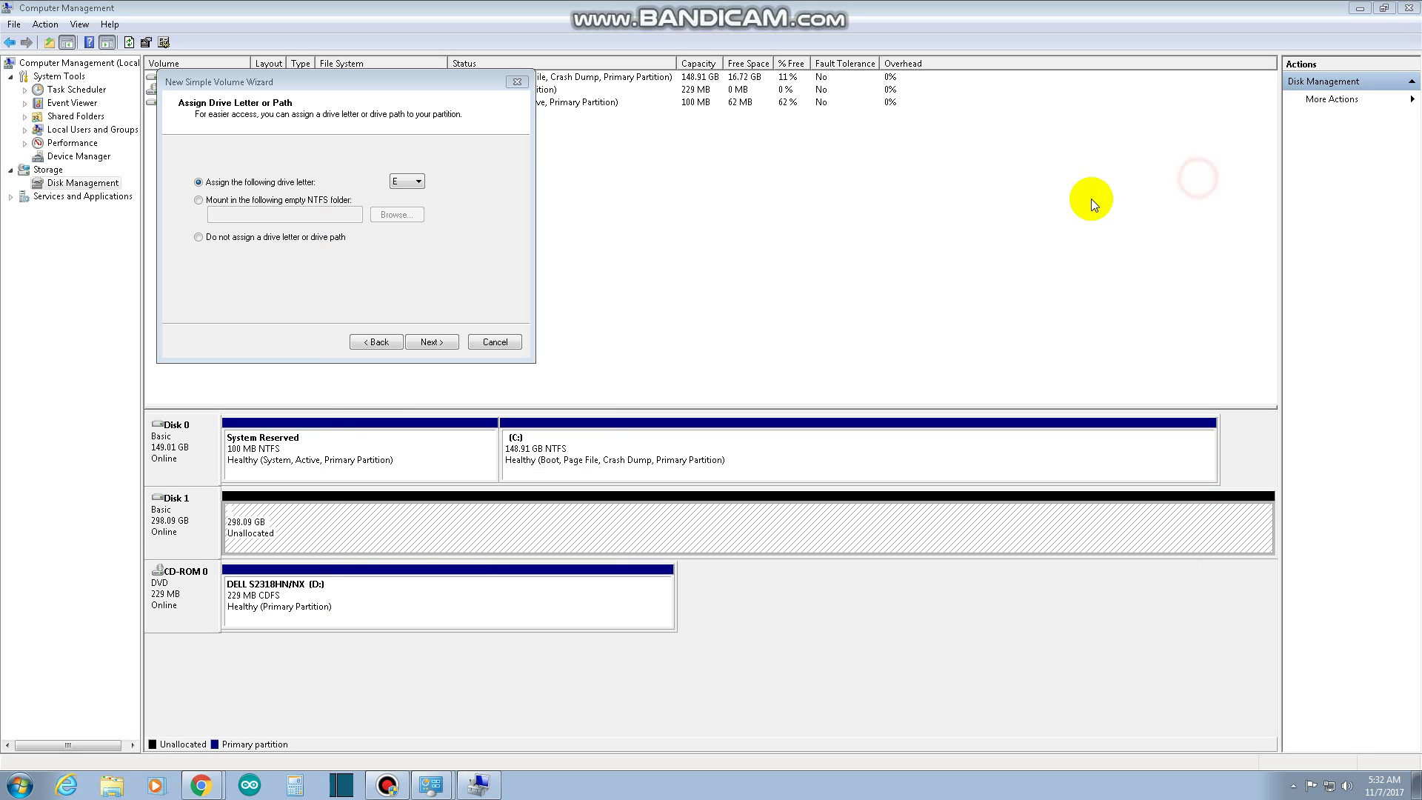
Keep drive letter E and choose NTFS quick format, default allocation, label New Volume
click(444, 342)
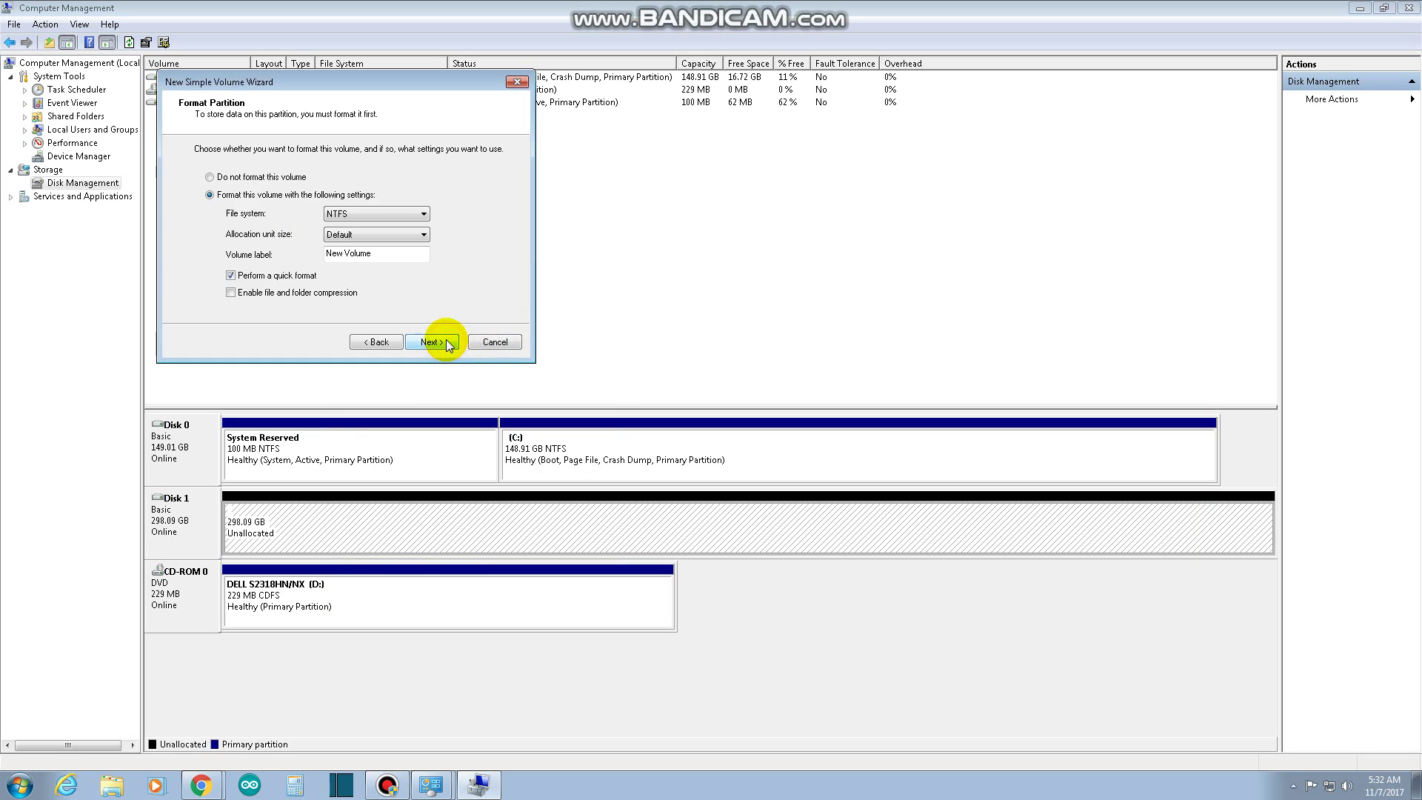
click(360, 216)
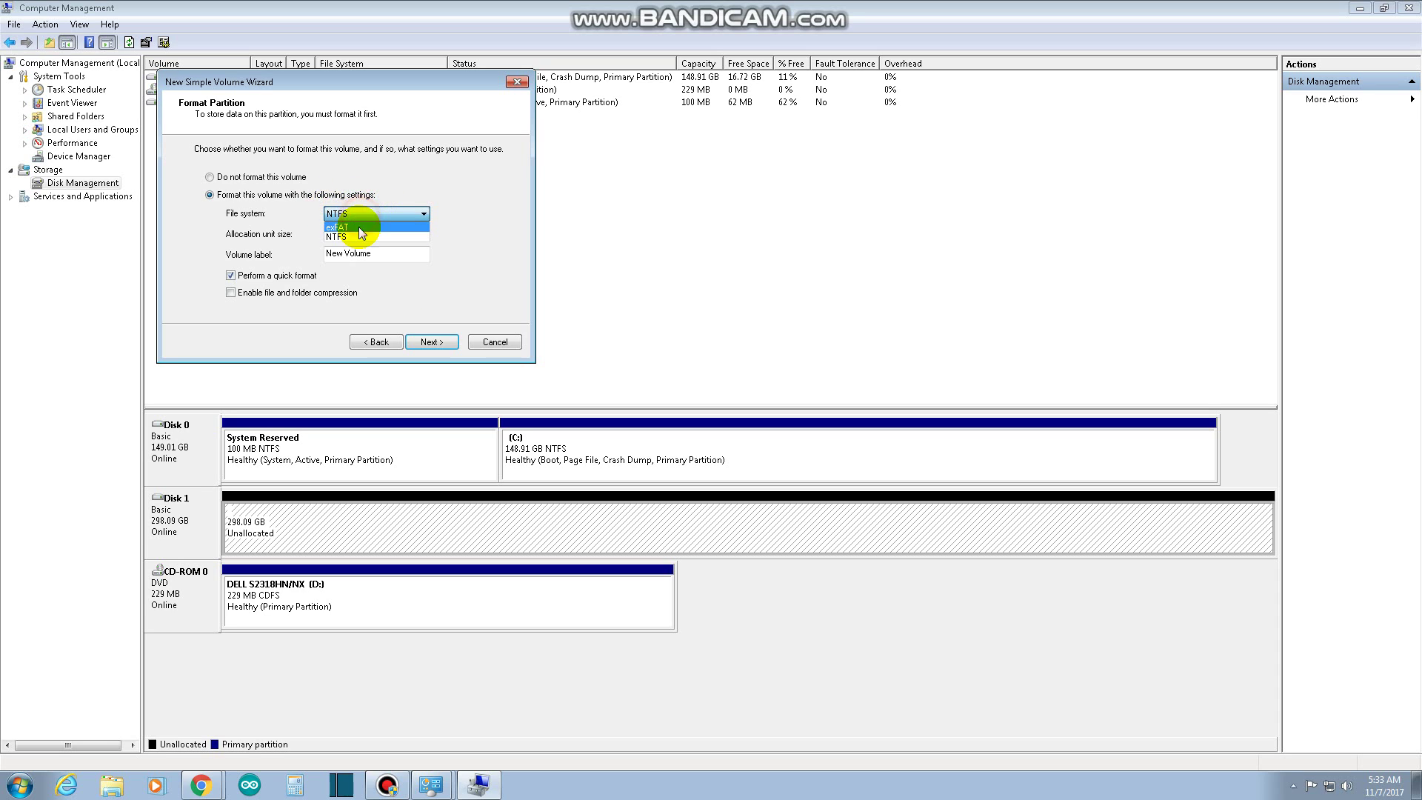
click(446, 203)
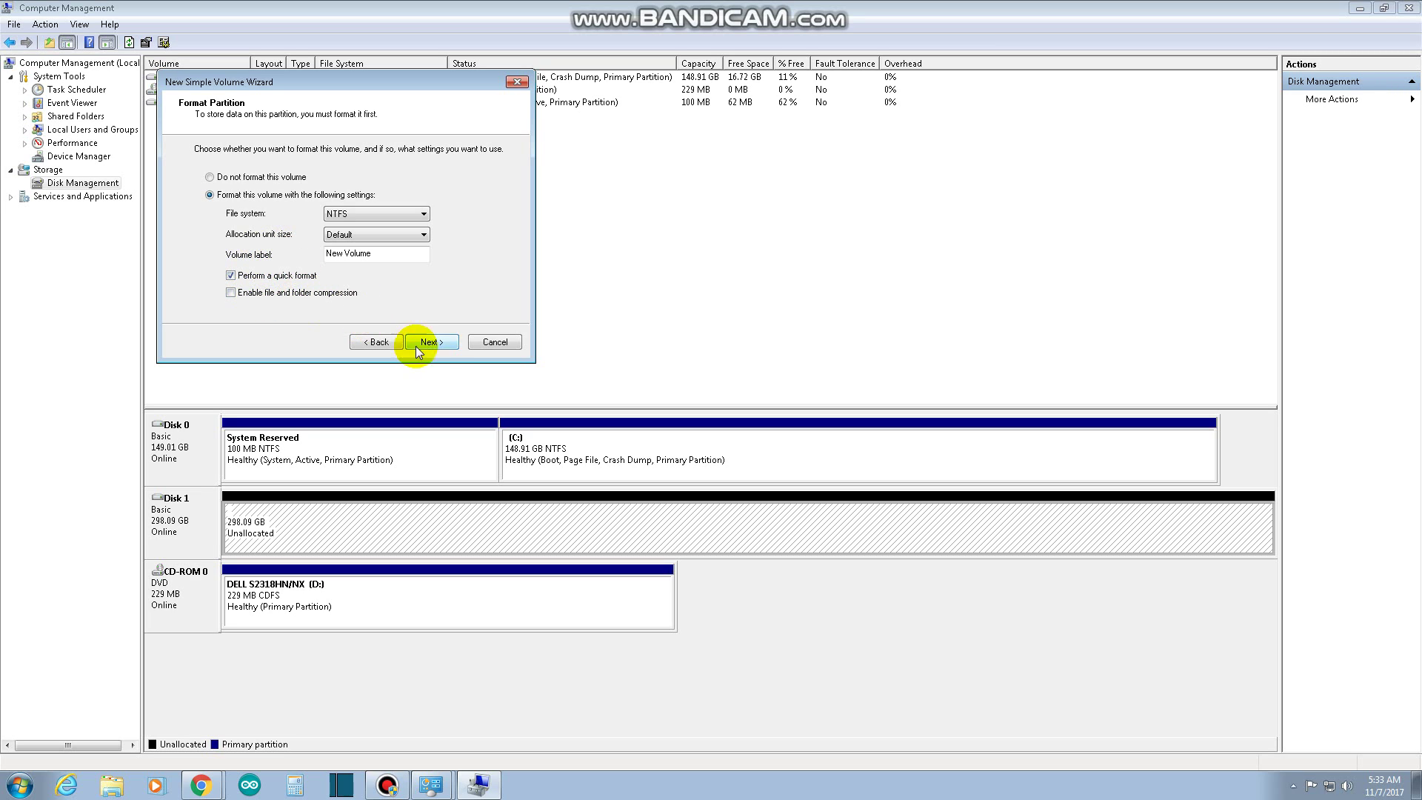
click(444, 342)
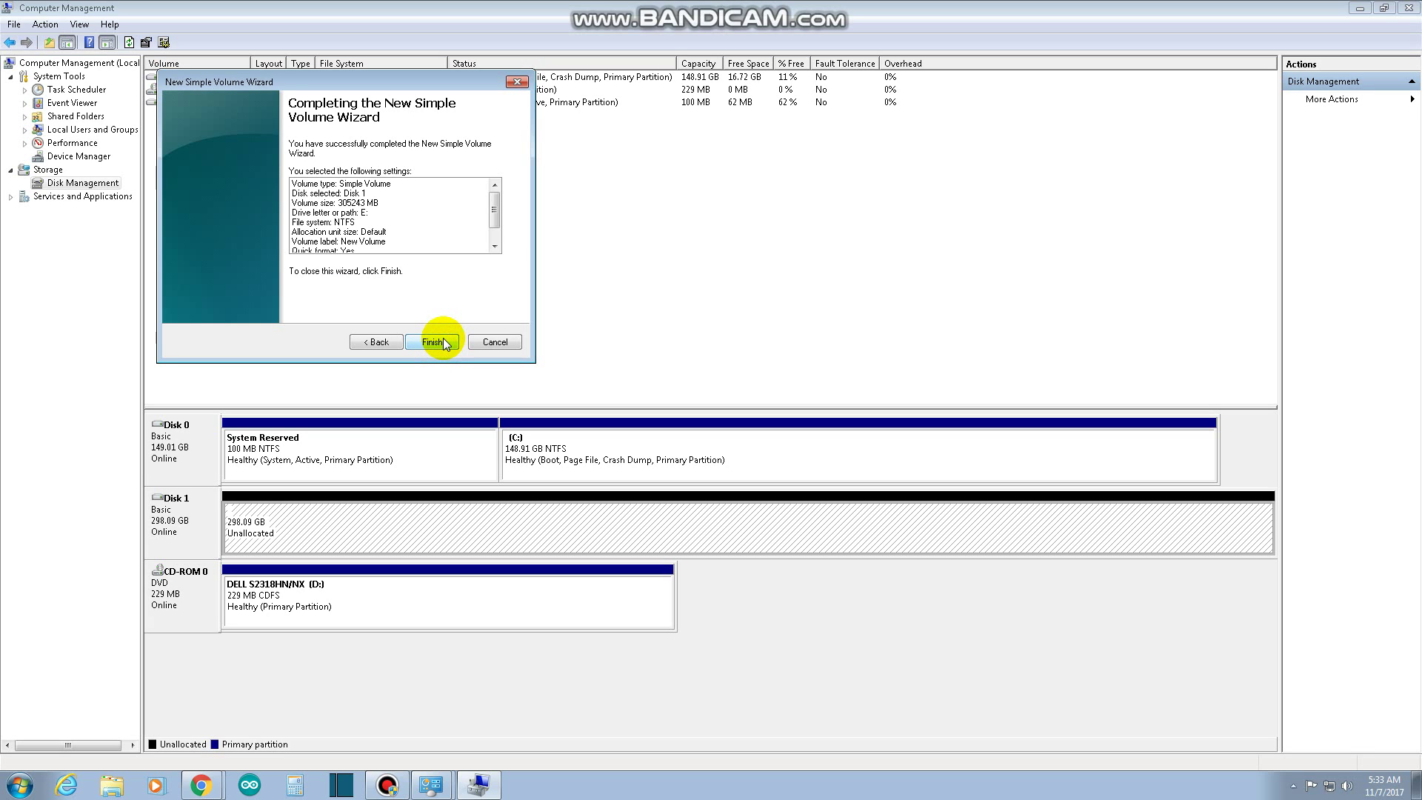
Finish the wizard to create the 305243 MB NTFS New Volume (E:) on Disk 1
click(444, 341)
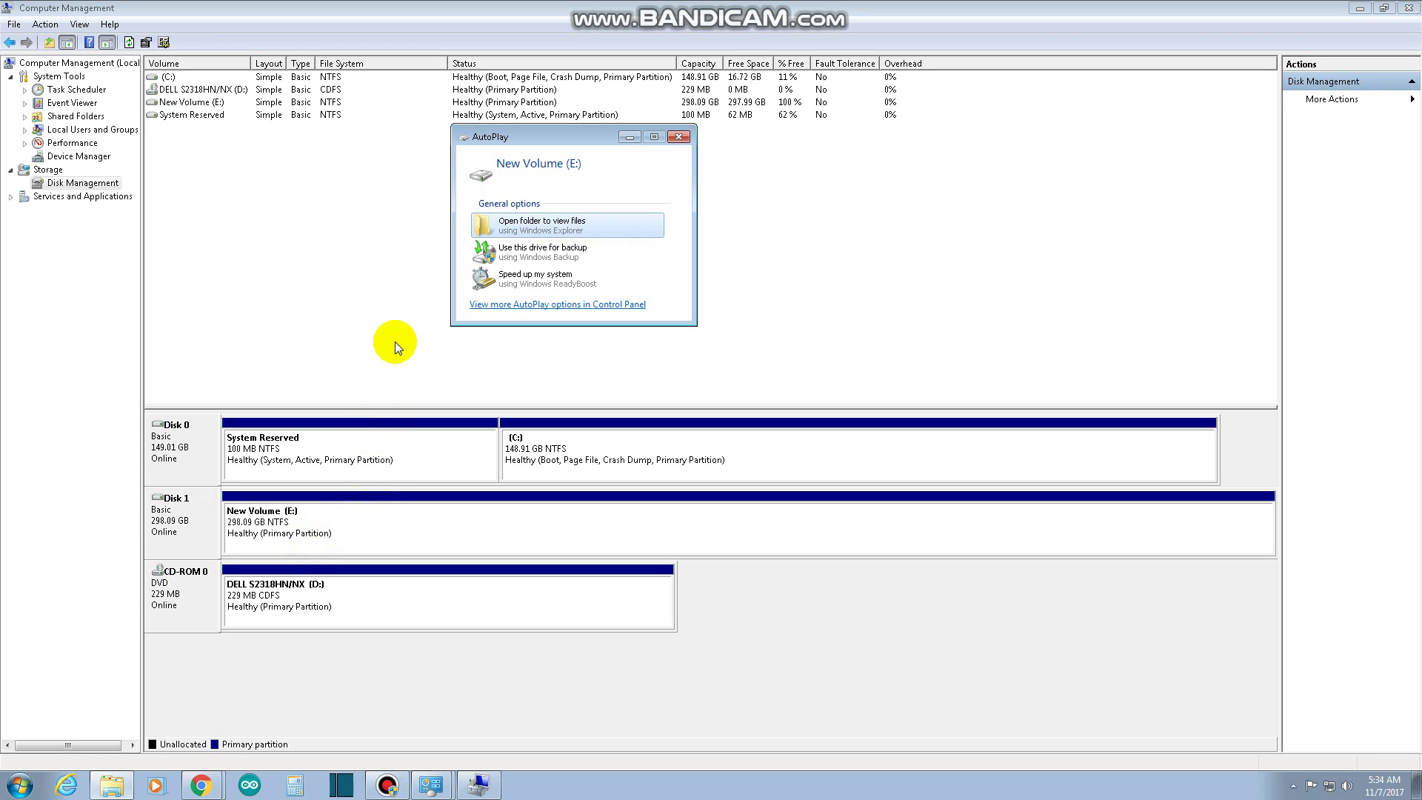
Open New Volume (E:) from AutoPlay and review its drive properties
click(512, 225)
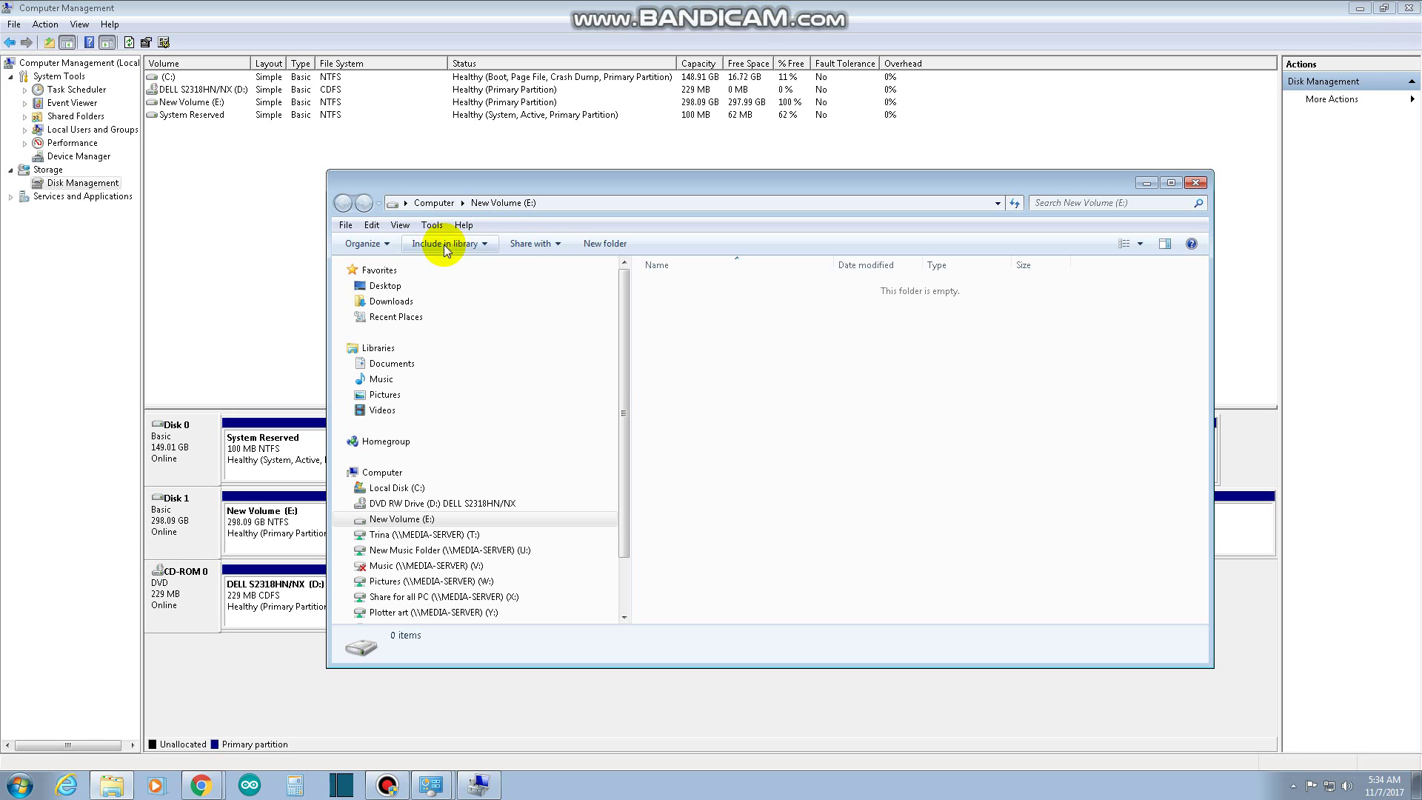
right_click(742, 385)
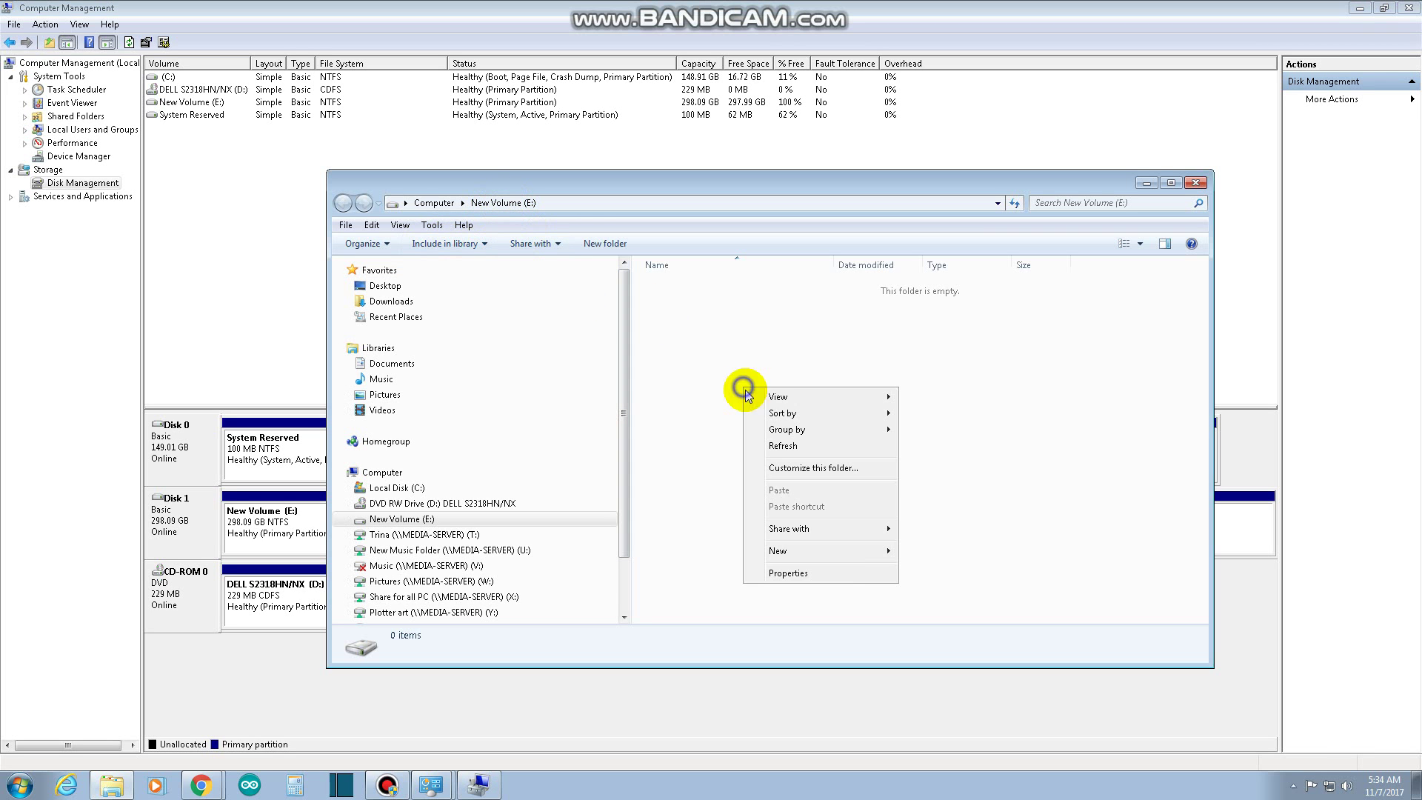
click(852, 577)
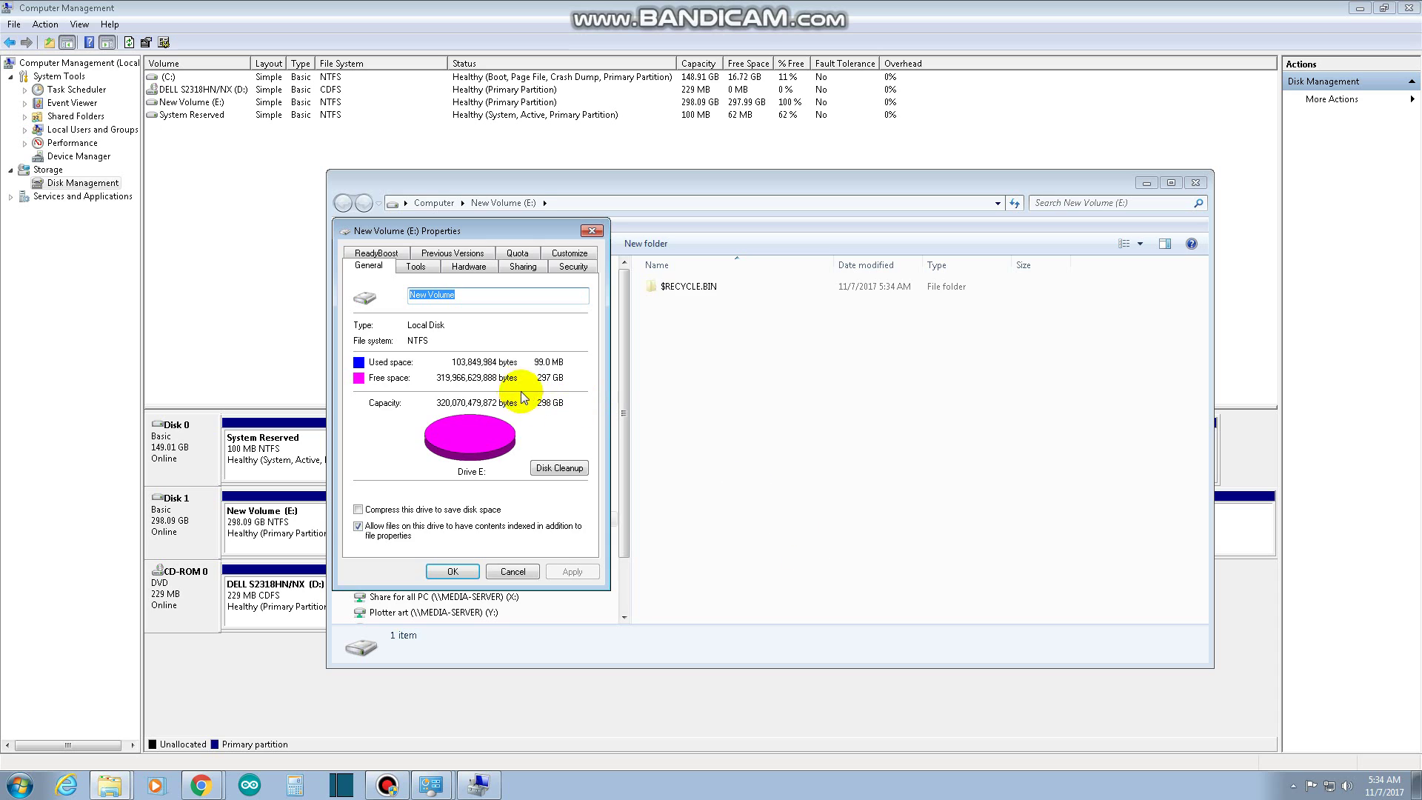
click(518, 577)
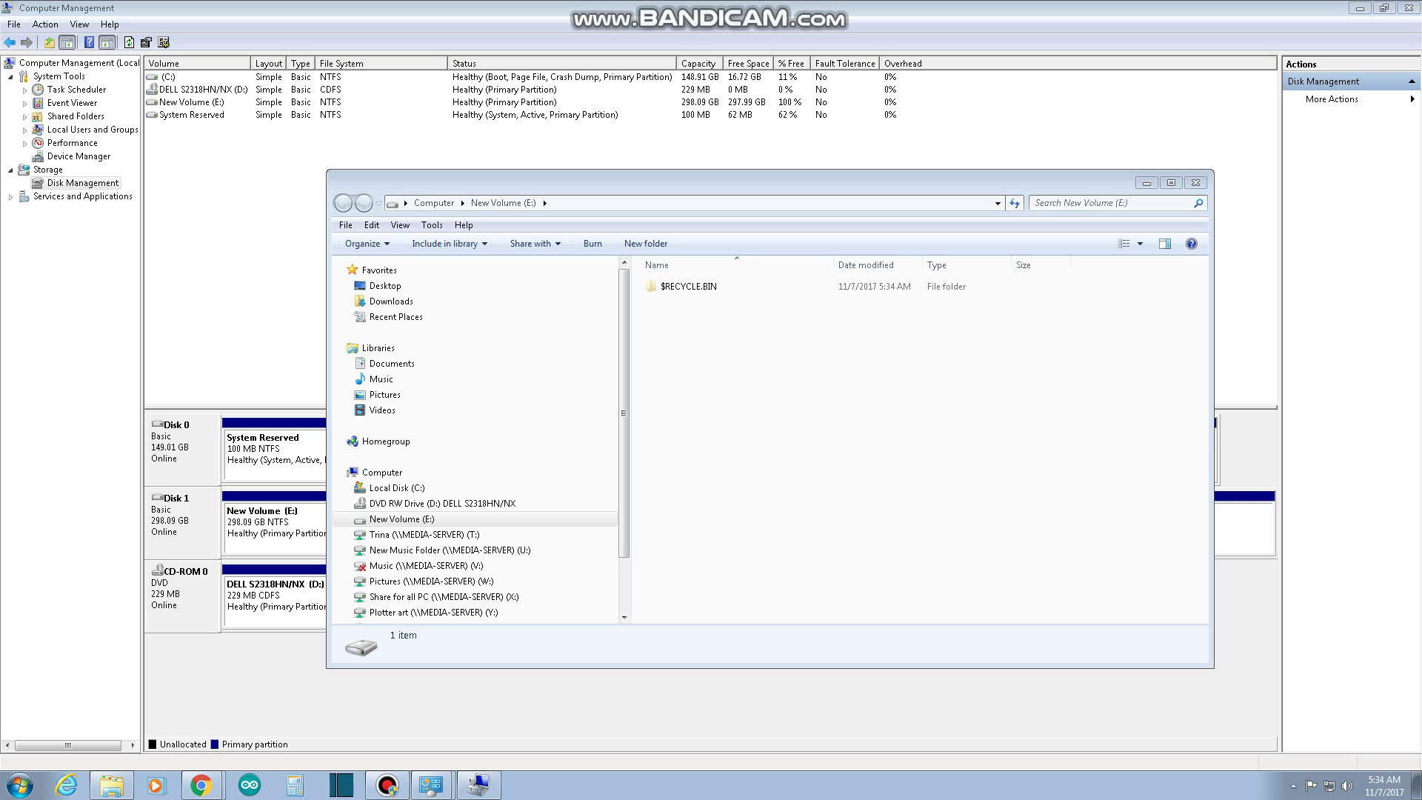
Copy the Fonts folder onto E:, check its contents, then delete it and close the window
drag(299, 133, 769, 496)
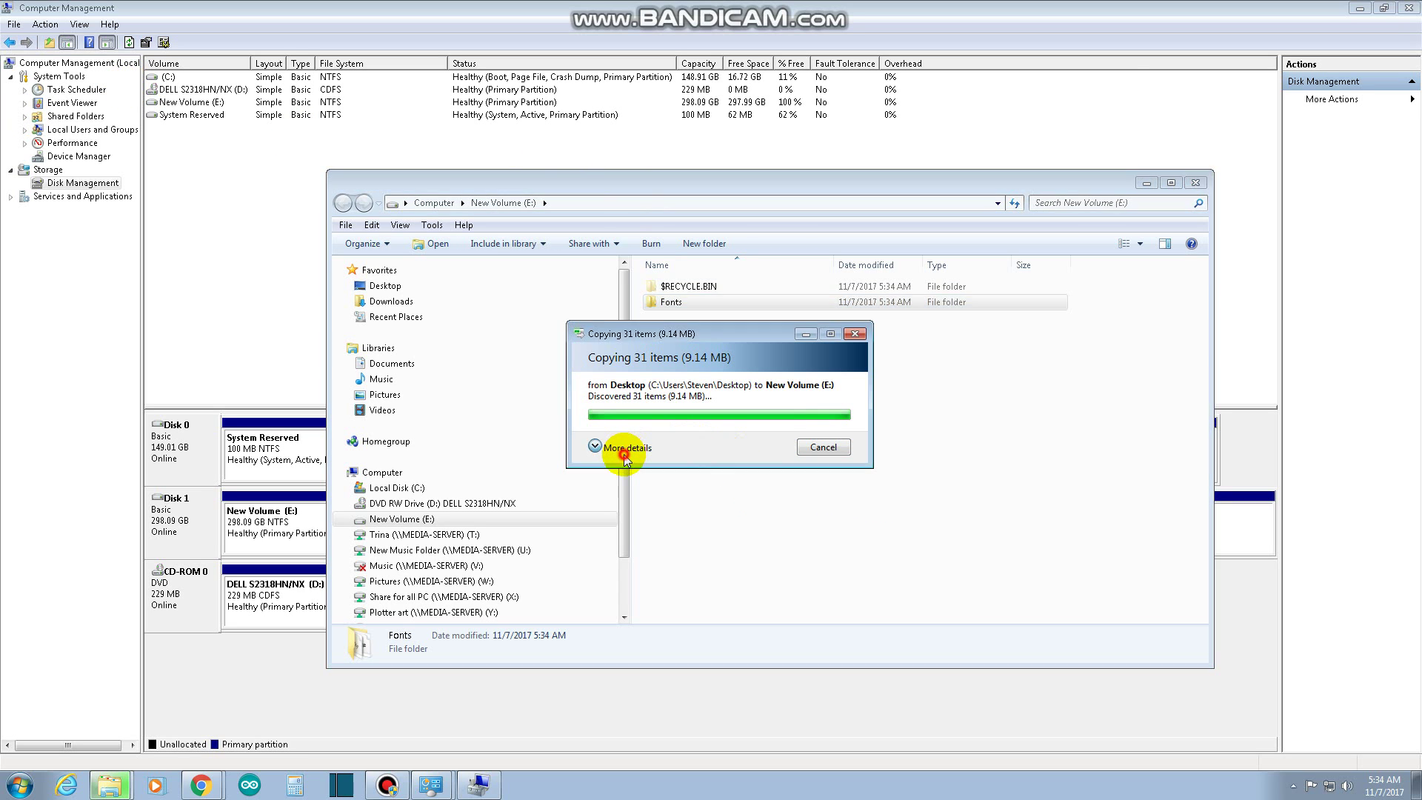
double_click(719, 305)
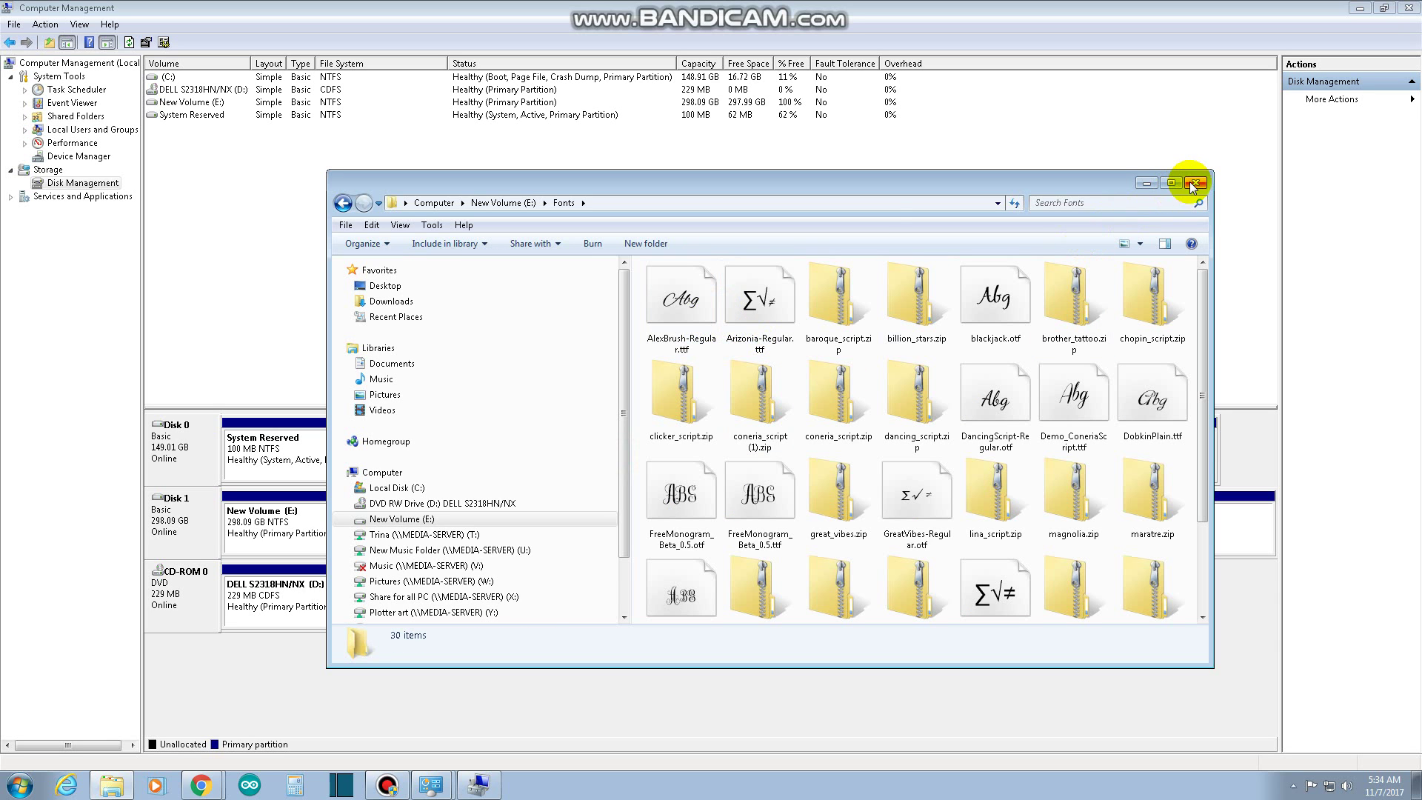
click(343, 203)
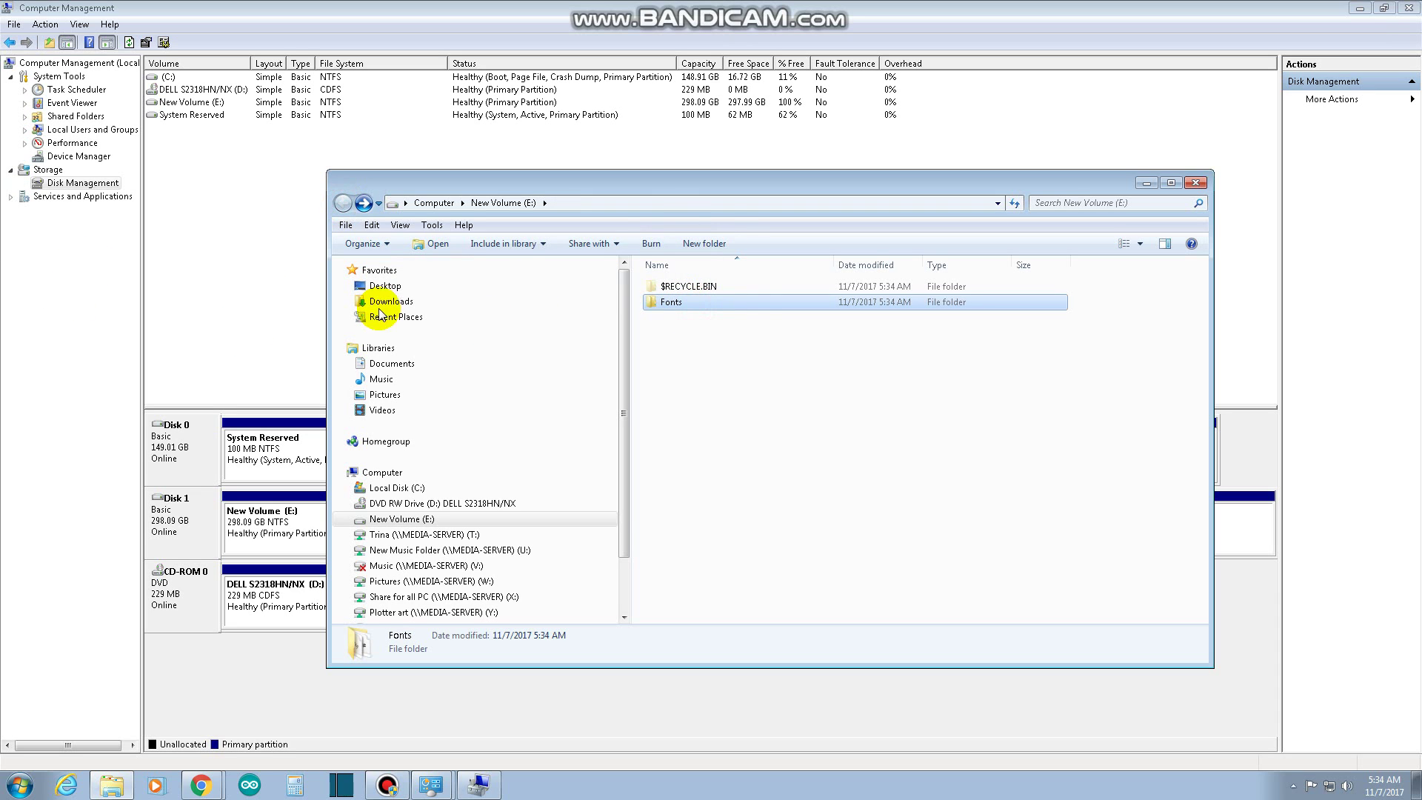
key(Delete)
key(Return)
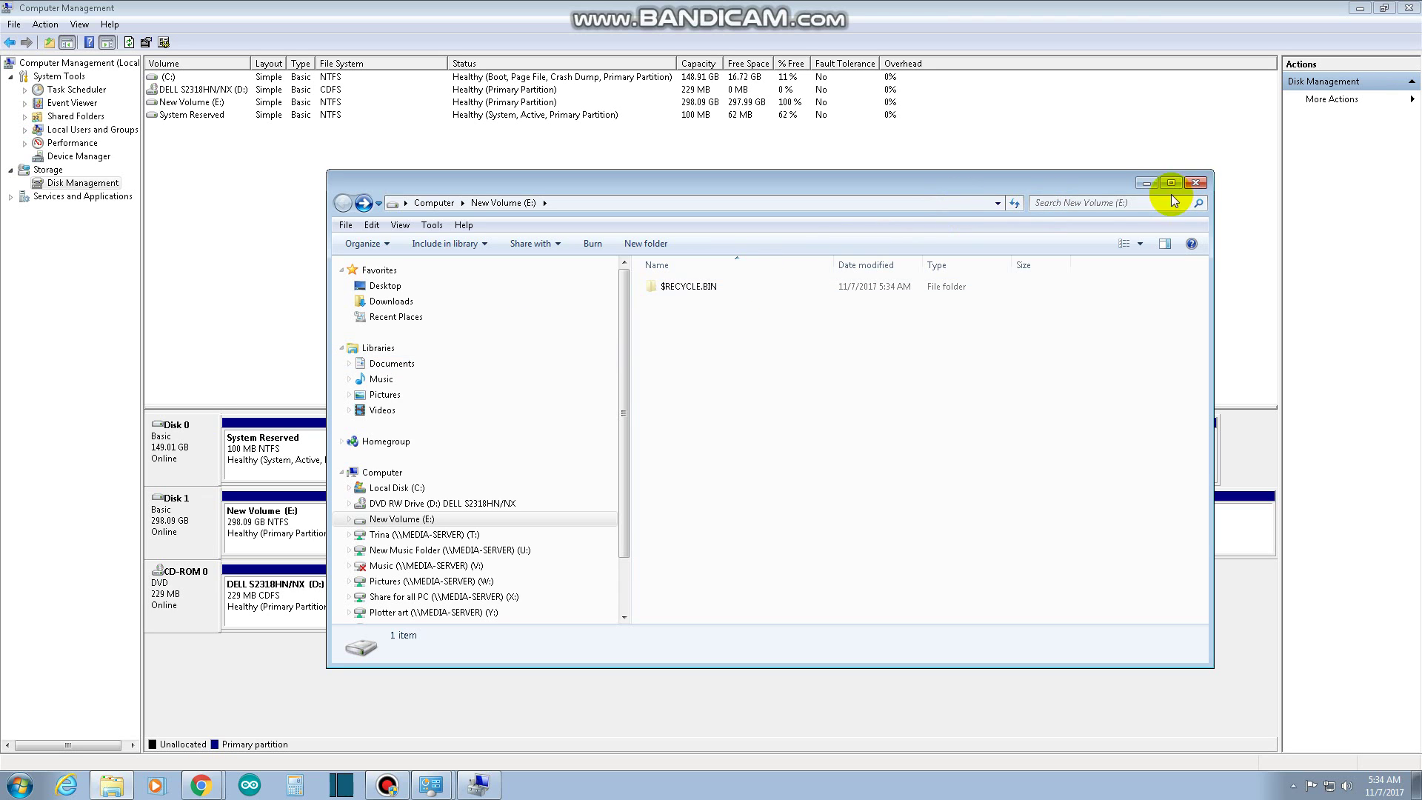
click(1196, 182)
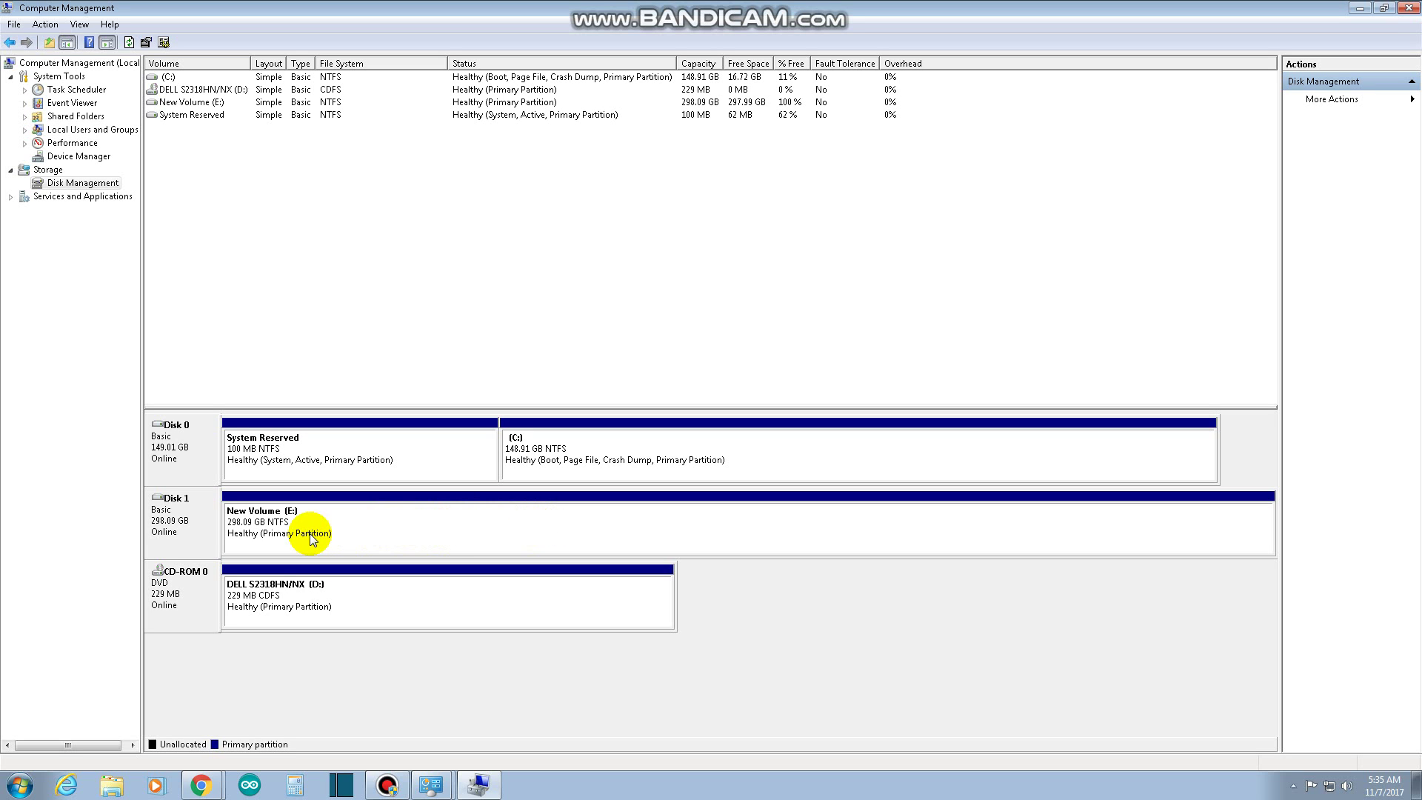
Bring up the action menu for the New Volume (E:) partition in Disk Management
right_click(456, 530)
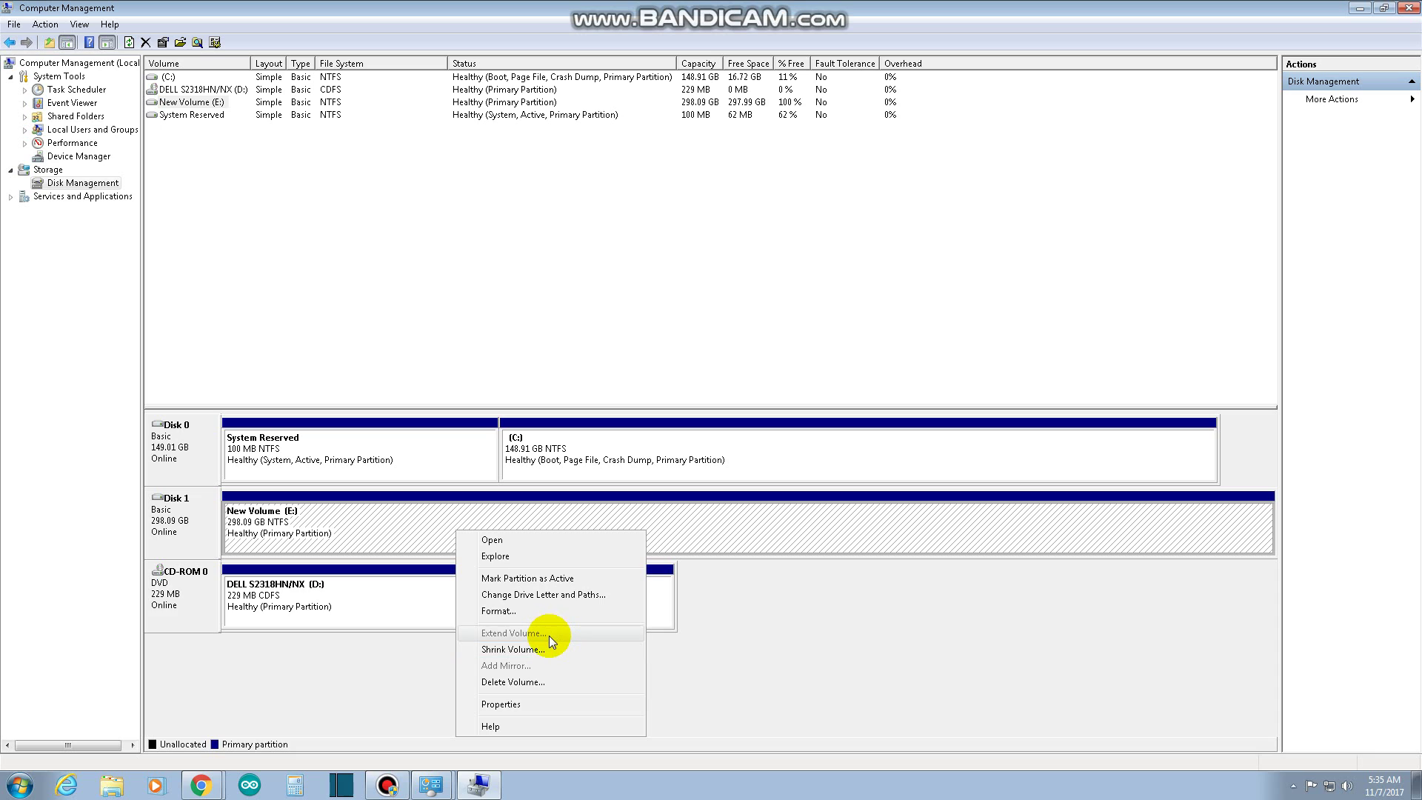
Mark New Volume (E:) as the active partition, then cancel Shrink Volume so its size stays 298.09 GB
click(554, 578)
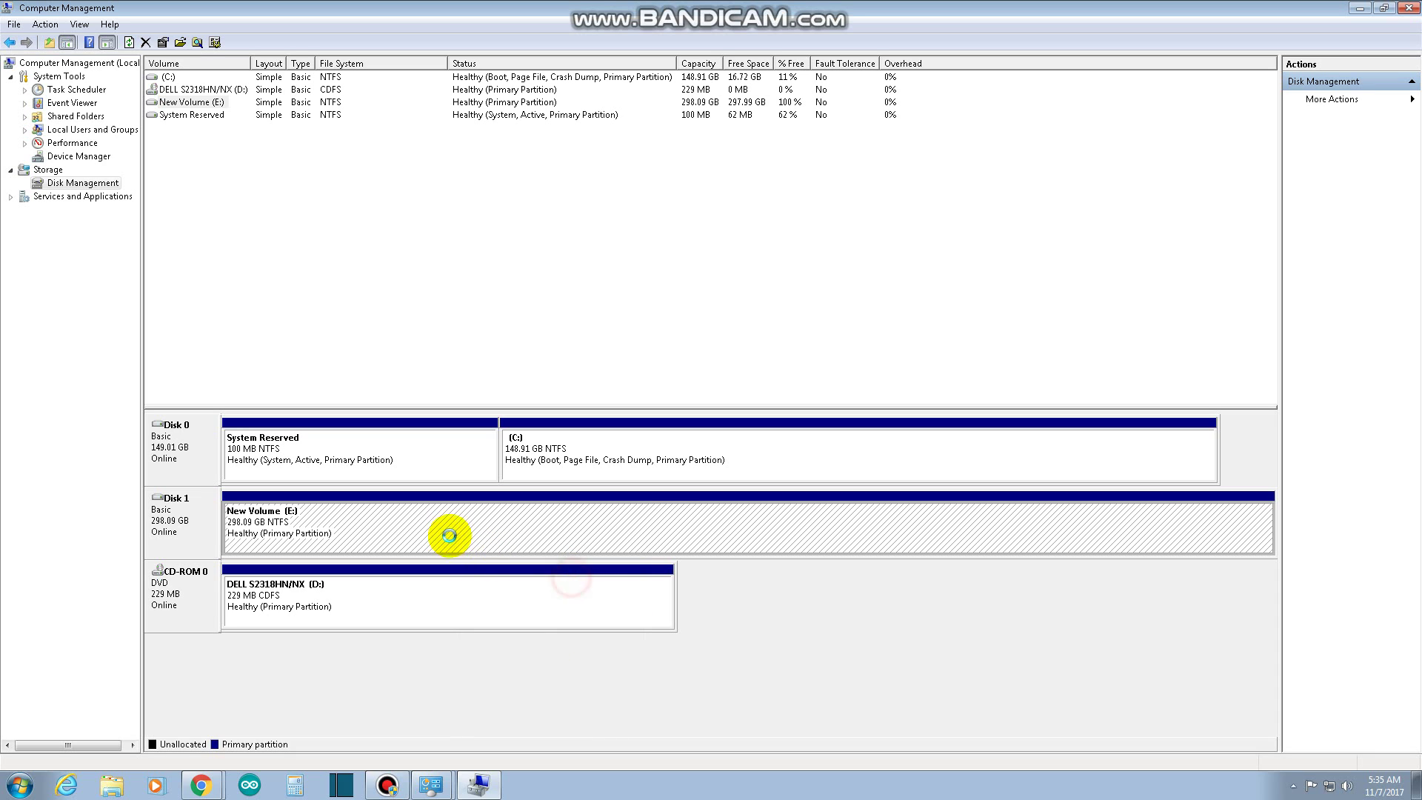
right_click(394, 524)
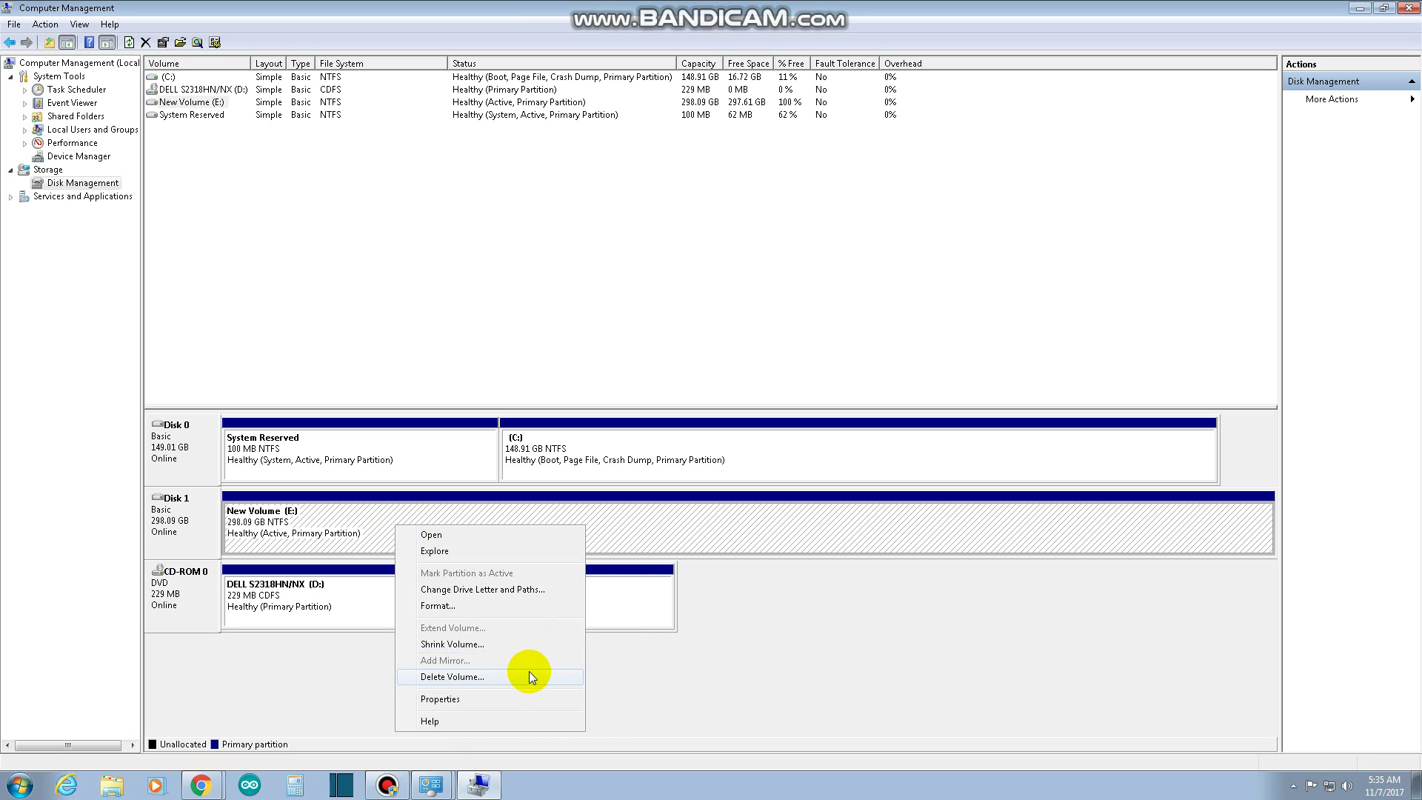
click(523, 643)
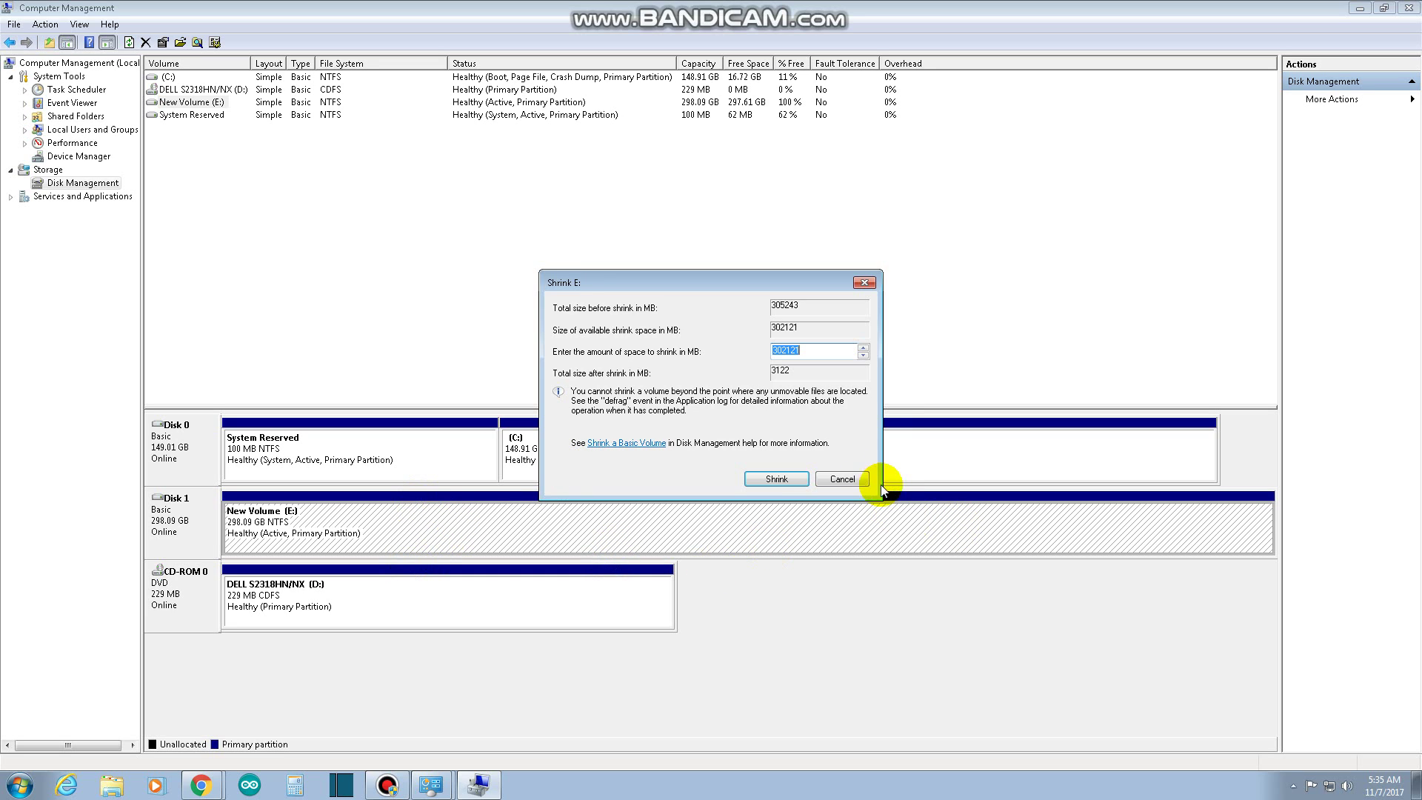
click(857, 480)
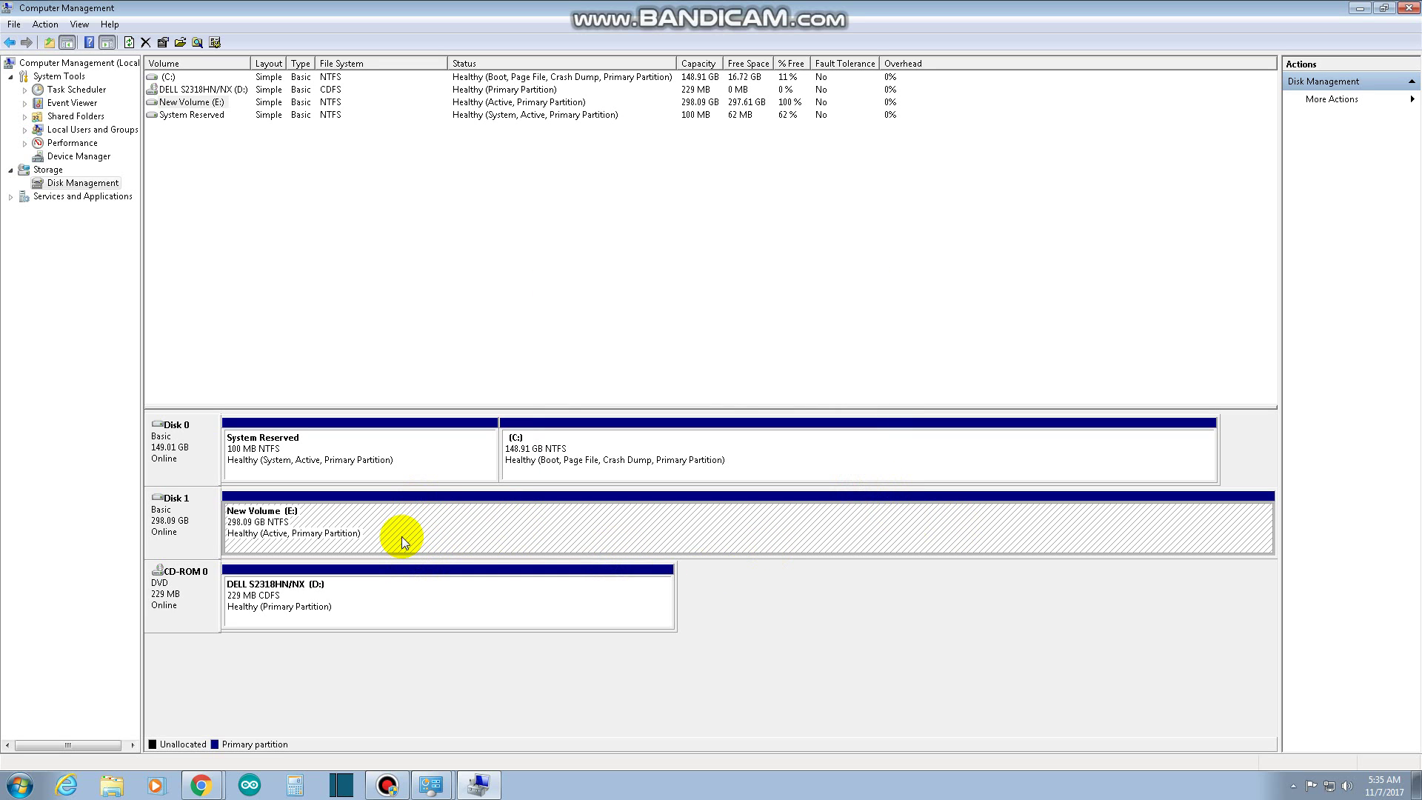